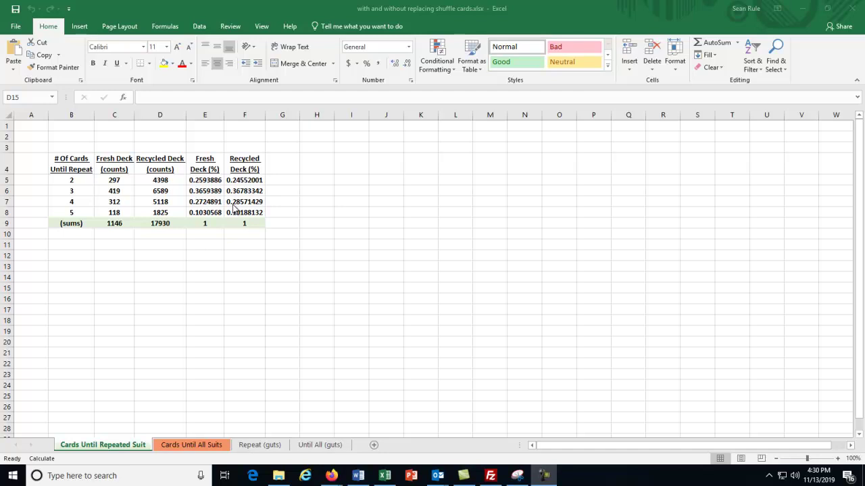
# - Format E5:F8 as percentages with one decimal place and the sums in E9:F9 as whole percentages
pyautogui.click(199, 178)
pyautogui.moveTo(200, 179); pyautogui.dragTo(244, 213)
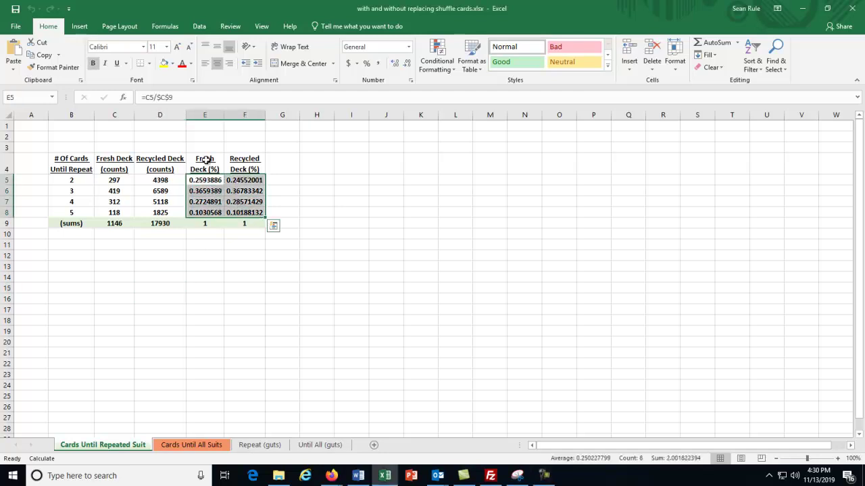
pyautogui.click(366, 63)
pyautogui.click(395, 63)
pyautogui.moveTo(203, 225); pyautogui.dragTo(241, 225)
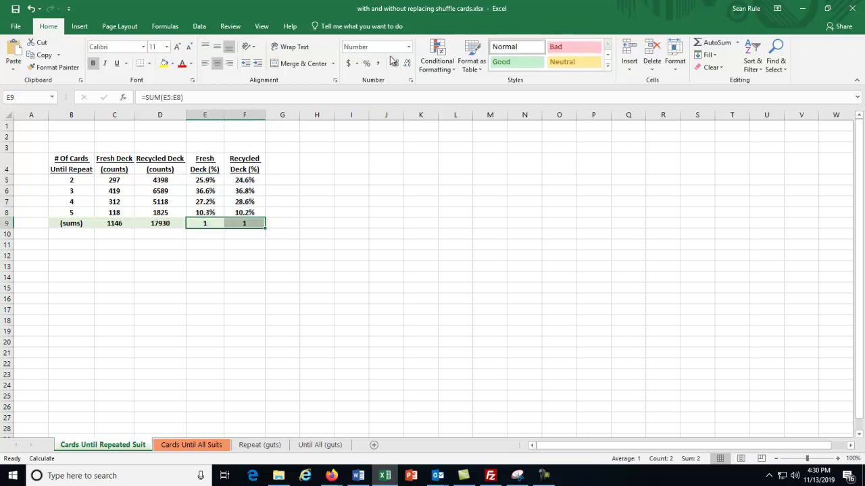
pyautogui.click(366, 62)
pyautogui.click(375, 222)
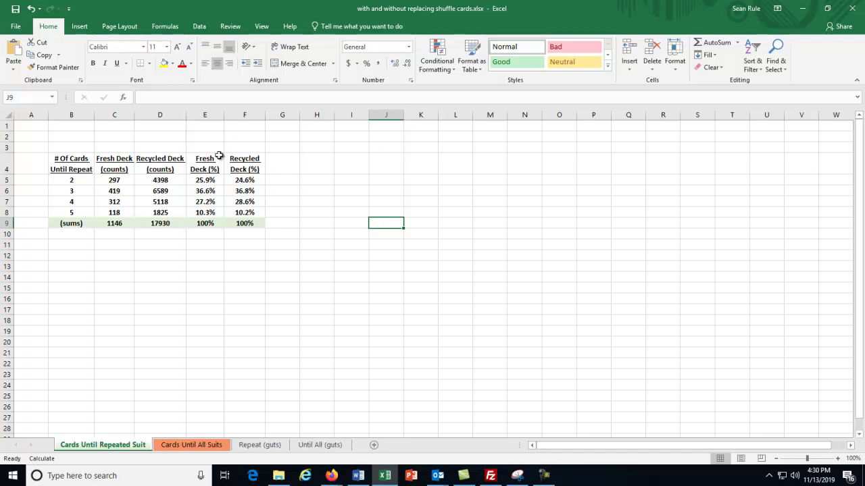
# - Insert a 2-D clustered column chart from the Fresh Deck (%) and Recycled Deck (%) data in E4:F8, headers included
pyautogui.click(198, 160)
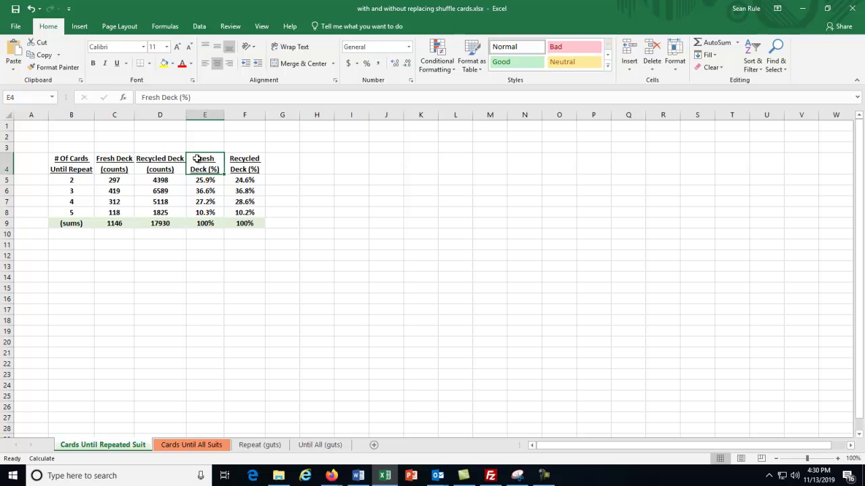
pyautogui.moveTo(197, 158); pyautogui.dragTo(248, 211)
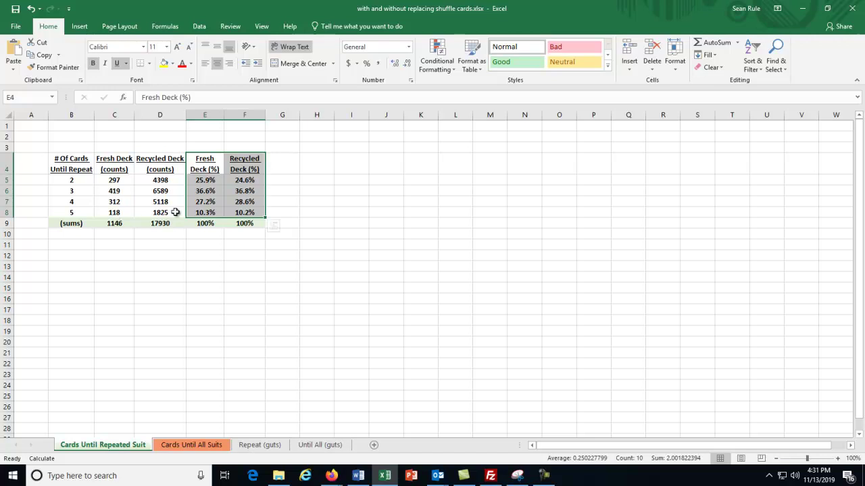
pyautogui.moveTo(204, 164); pyautogui.dragTo(245, 213)
pyautogui.click(79, 27)
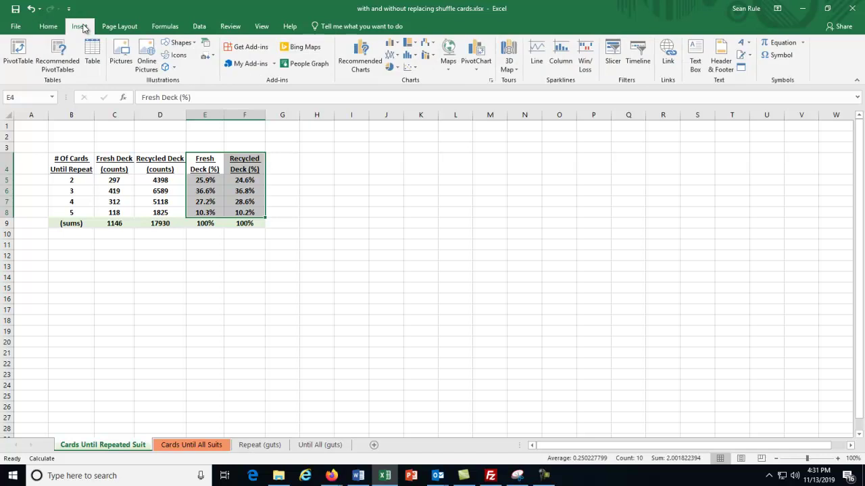
pyautogui.click(393, 46)
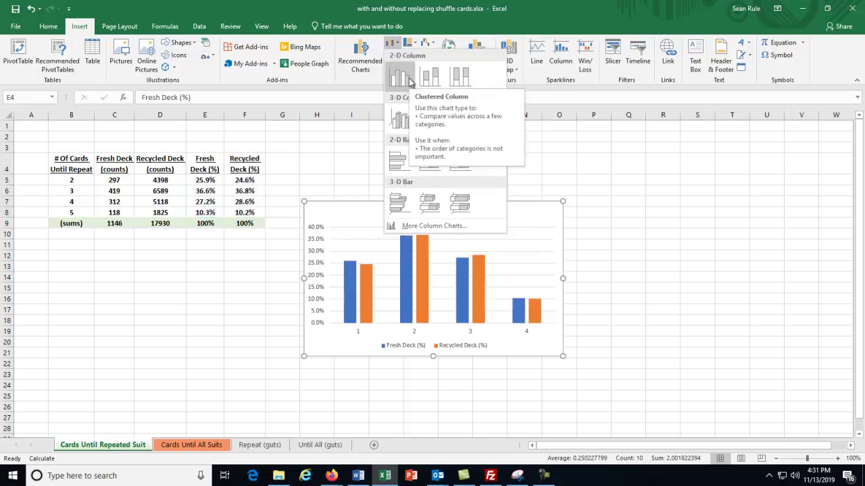
pyautogui.click(408, 79)
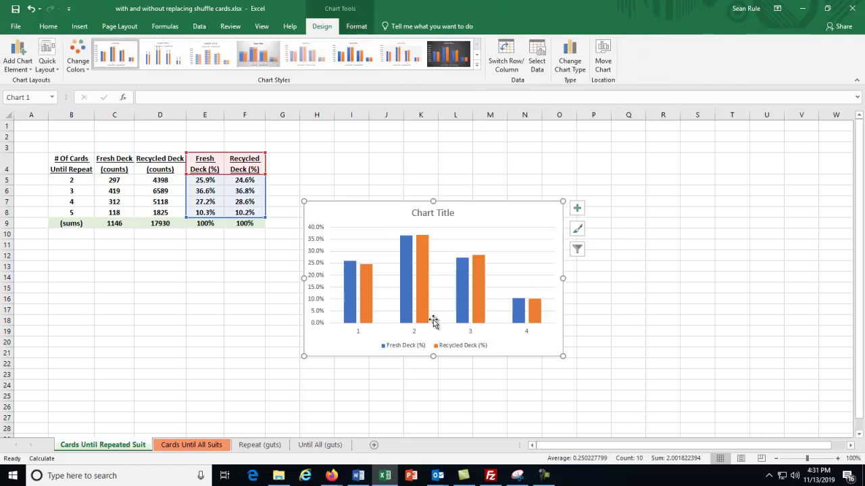
# - Enlarge the chart beside the table so that it spans about columns G to R and rows 3 to 21
pyautogui.moveTo(435, 201); pyautogui.dragTo(433, 142)
pyautogui.moveTo(304, 249); pyautogui.dragTo(277, 251)
pyautogui.moveTo(562, 250); pyautogui.dragTo(665, 249)
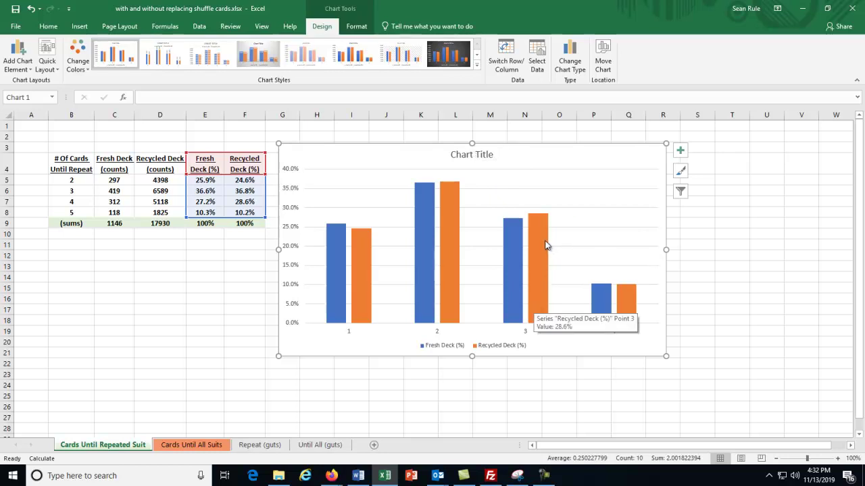
# - Set the chart's horizontal category axis labels to the card numbers in B5:B8
pyautogui.moveTo(357, 258)
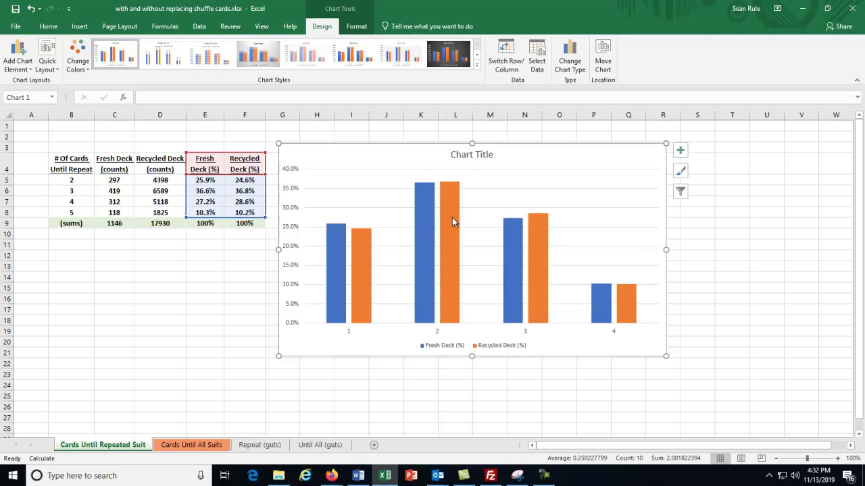
pyautogui.moveTo(454, 223)
pyautogui.moveTo(540, 232)
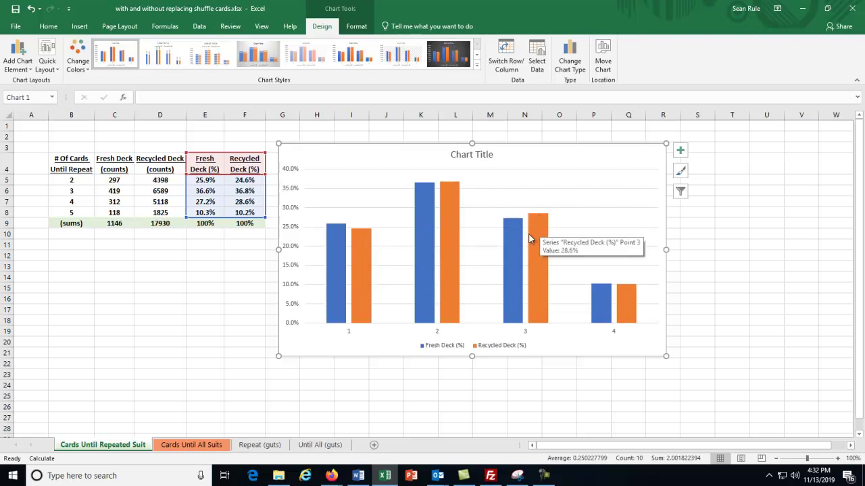
pyautogui.moveTo(512, 243)
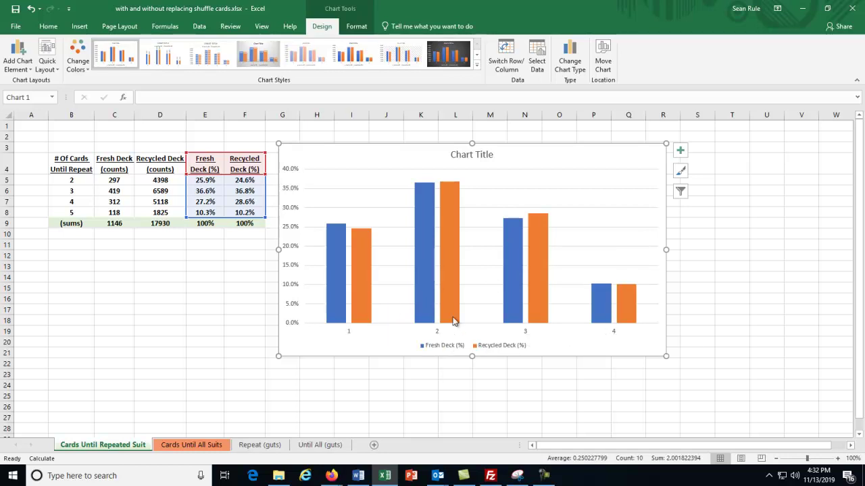
pyautogui.moveTo(71, 180); pyautogui.dragTo(74, 211)
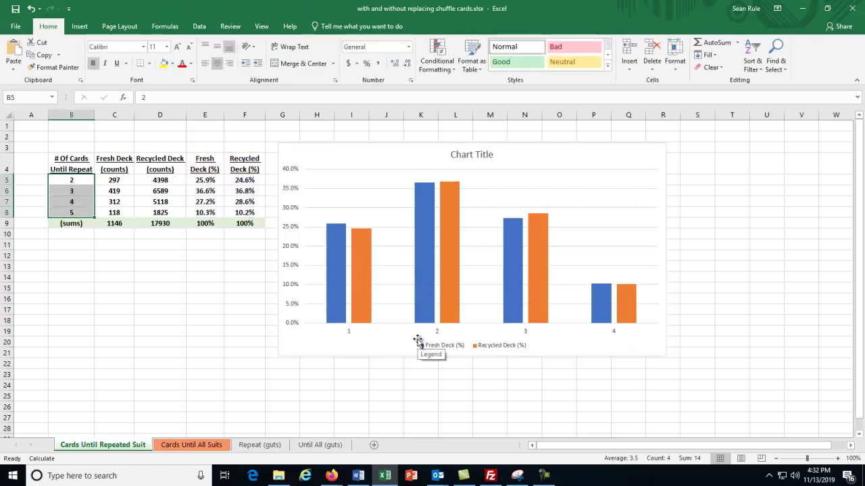
pyautogui.rightClick(477, 227)
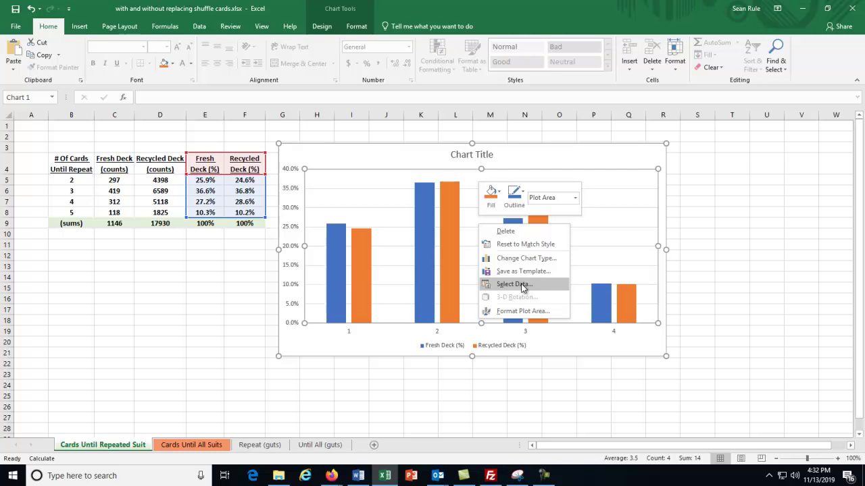
pyautogui.click(522, 287)
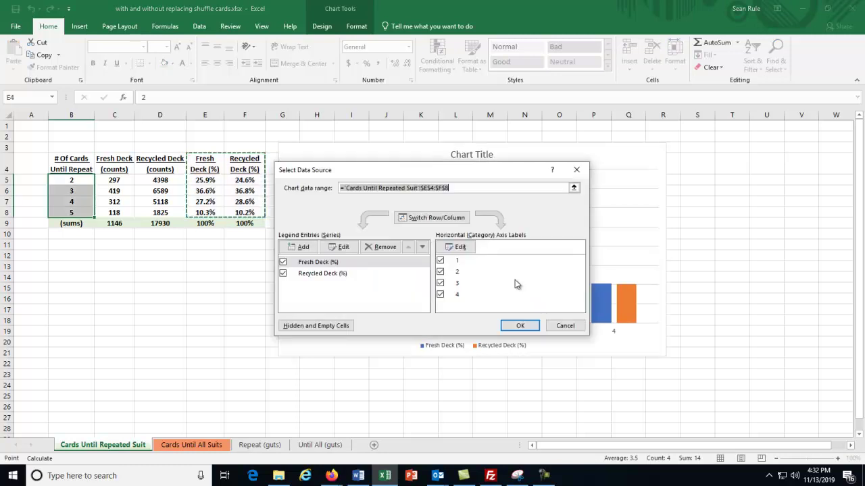
pyautogui.click(457, 250)
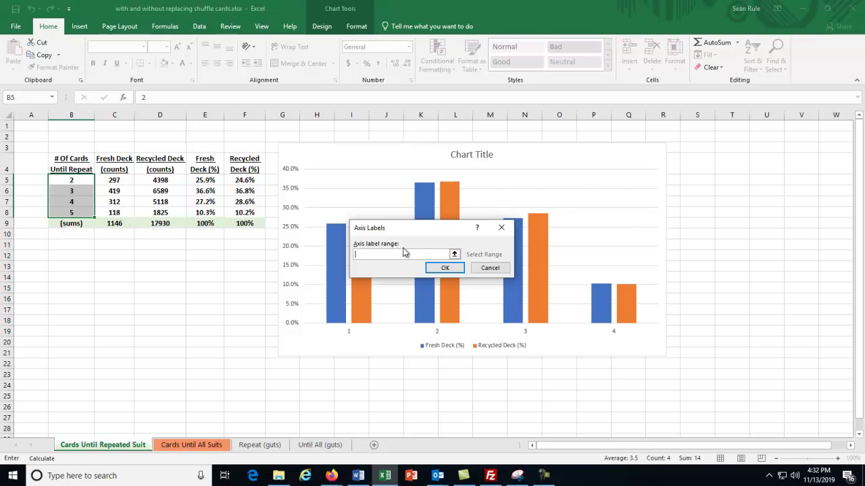
pyautogui.moveTo(72, 179); pyautogui.dragTo(75, 211)
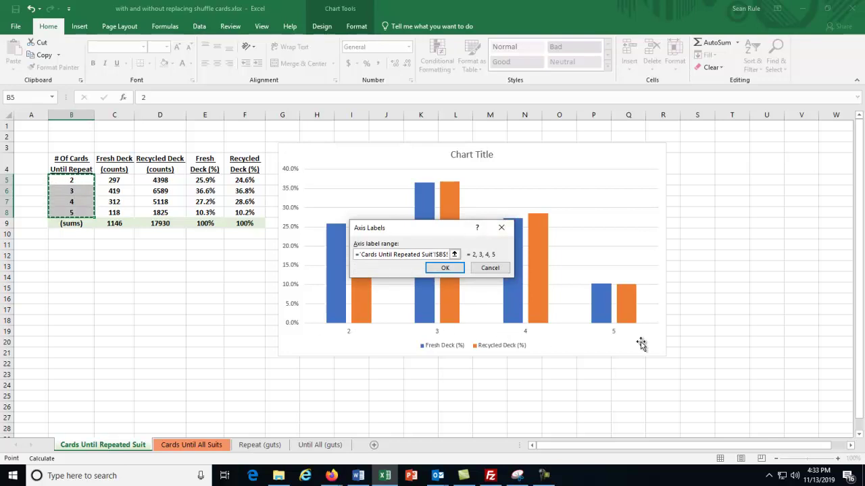
pyautogui.click(445, 268)
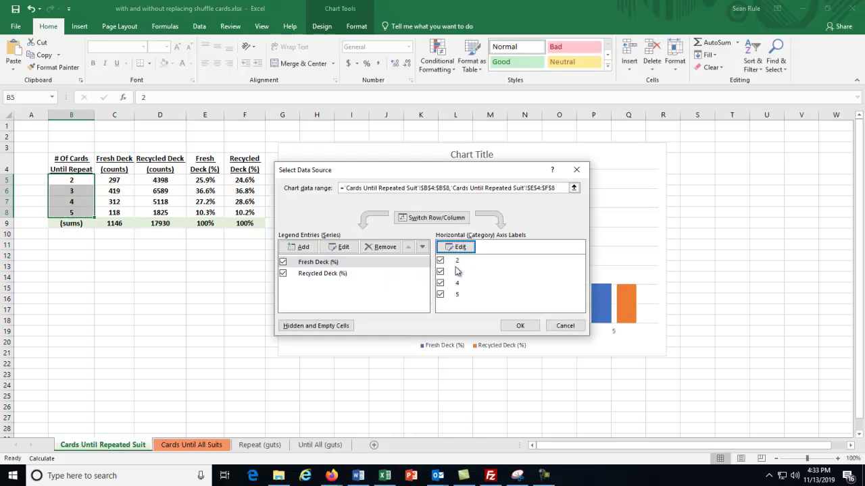
pyautogui.click(517, 327)
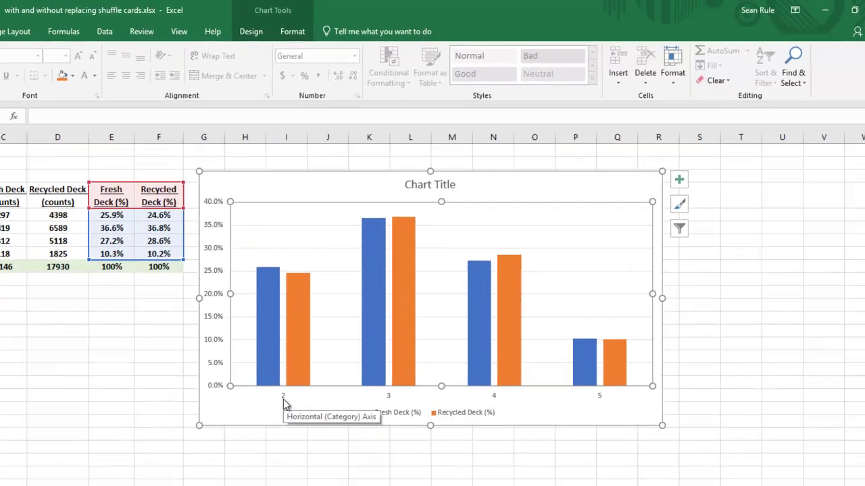
# - Format the horizontal axis labels in 12 pt bold
pyautogui.click(349, 334)
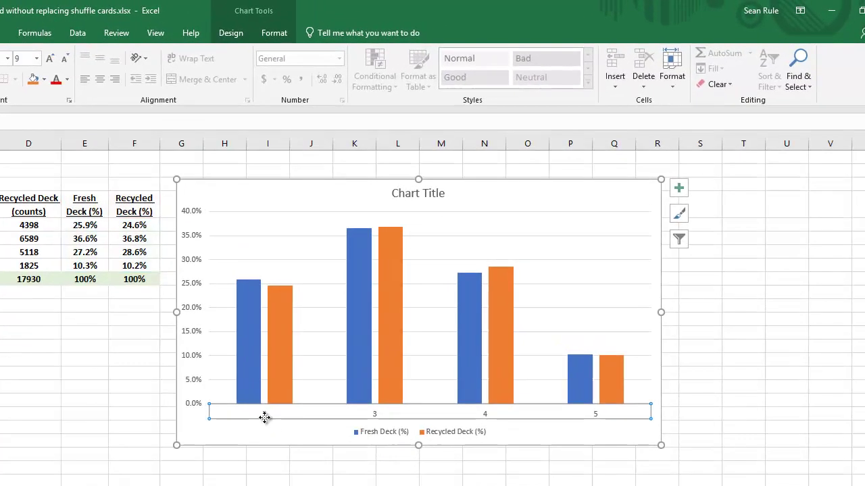
pyautogui.click(48, 59)
pyautogui.click(47, 59)
pyautogui.click(47, 59)
pyautogui.click(47, 59)
pyautogui.hotkey('ctrl', 'b')
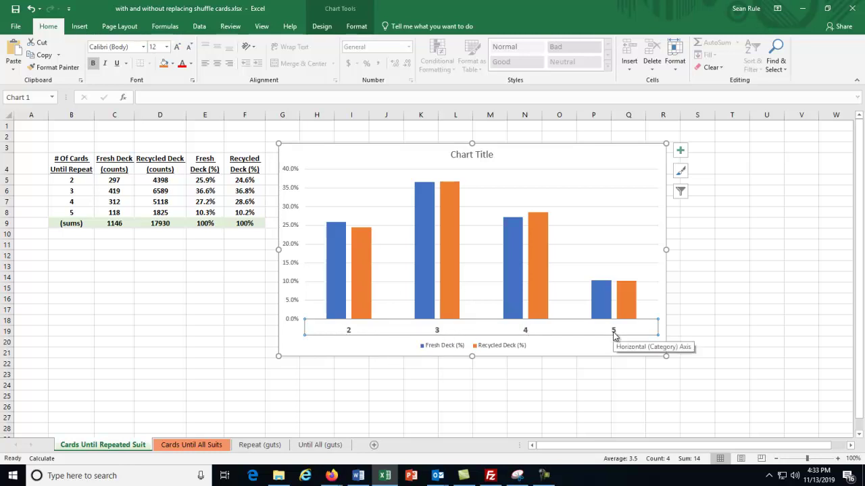
# - Add a primary horizontal axis title reading "Number of Cards Drawn Until We Got A Repeated Suit"
pyautogui.click(681, 152)
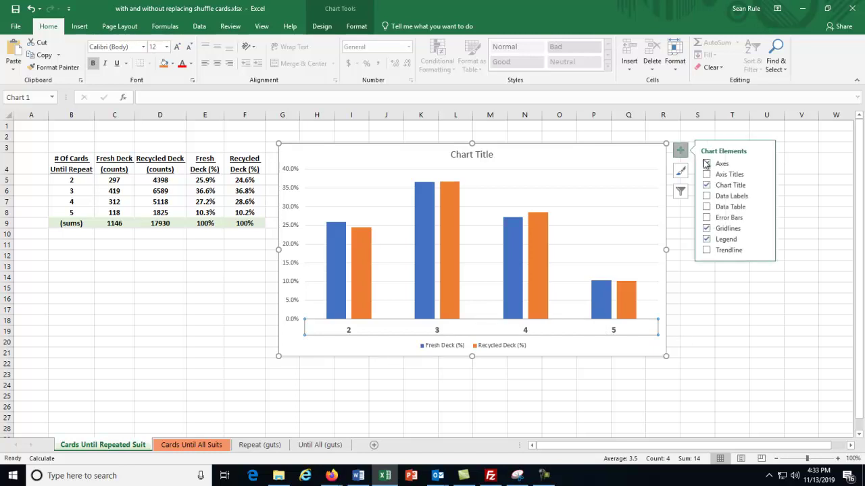
pyautogui.click(764, 175)
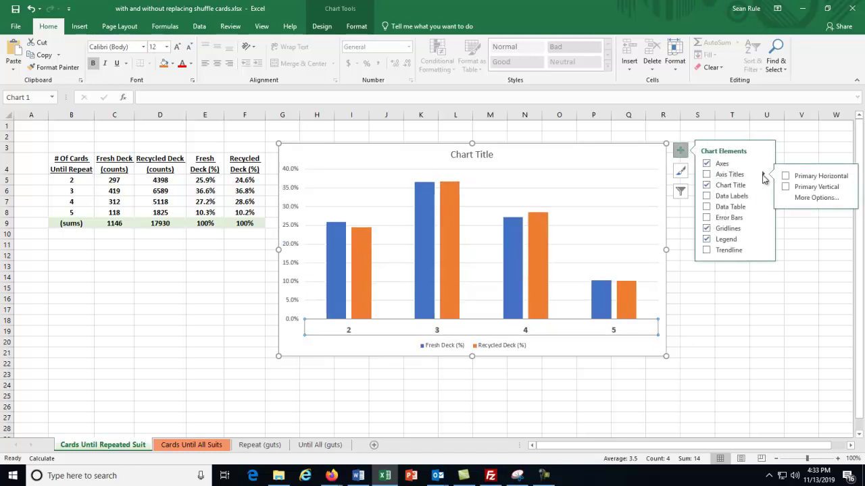
pyautogui.click(816, 177)
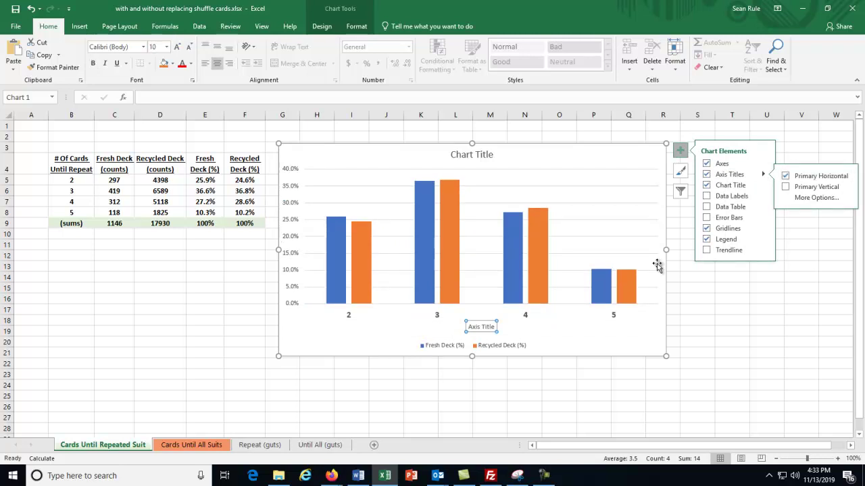
pyautogui.doubleClick(484, 328)
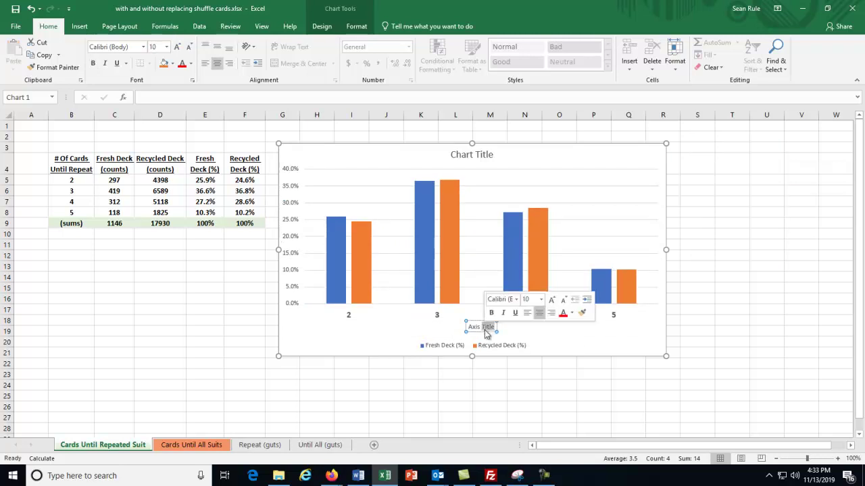
pyautogui.press('BackSpace')
pyautogui.press('BackSpace')
pyautogui.press('BackSpace')
pyautogui.press('BackSpace')
pyautogui.press('BackSpace')
pyautogui.press('BackSpace')
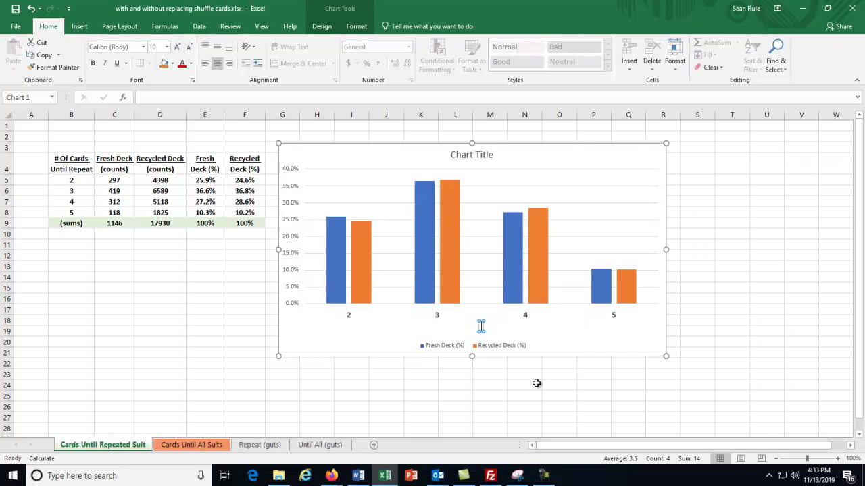
pyautogui.write('Number of Cards Drawn Until W')
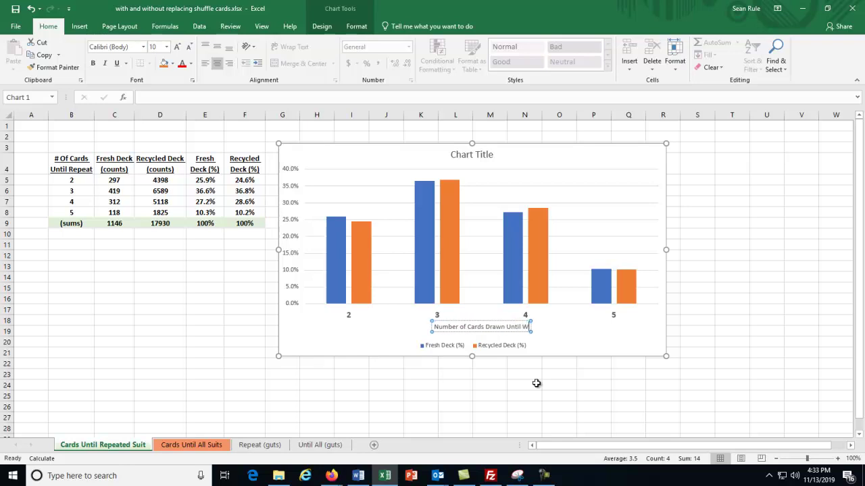
pyautogui.write('e Got A Re')
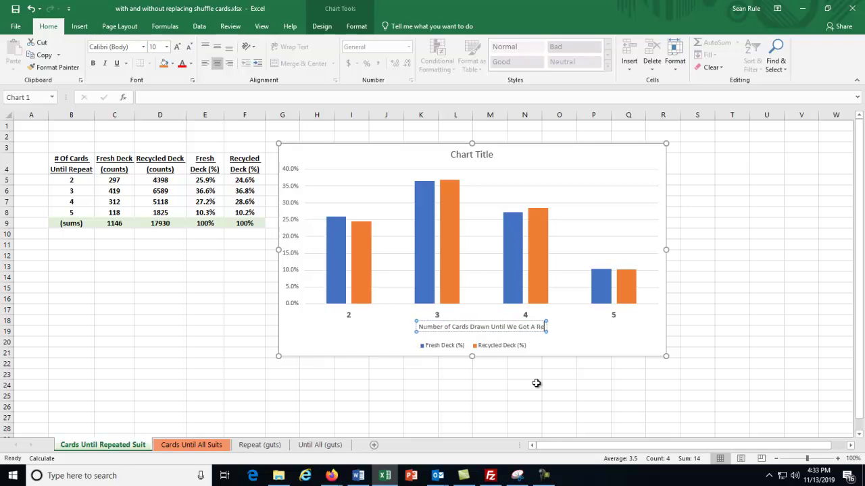
pyautogui.write('peated Suit')
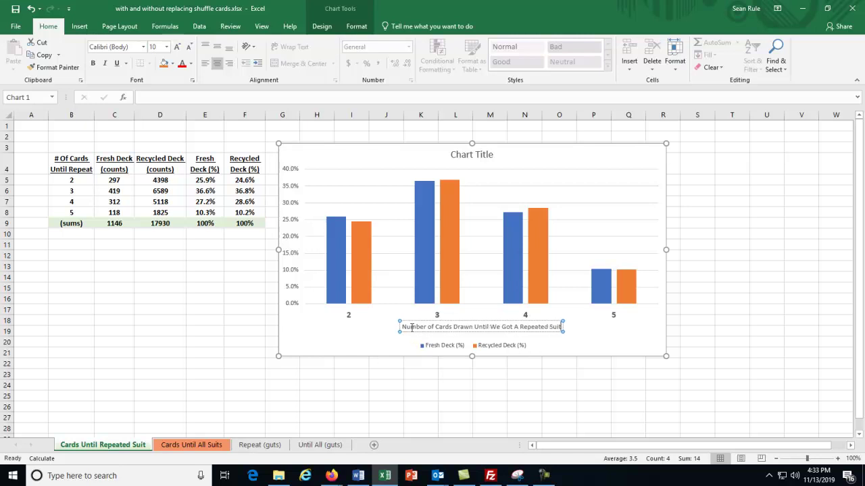
# - Increase the horizontal axis title's font by three size increments and make it bold
pyautogui.moveTo(403, 327); pyautogui.dragTo(542, 328)
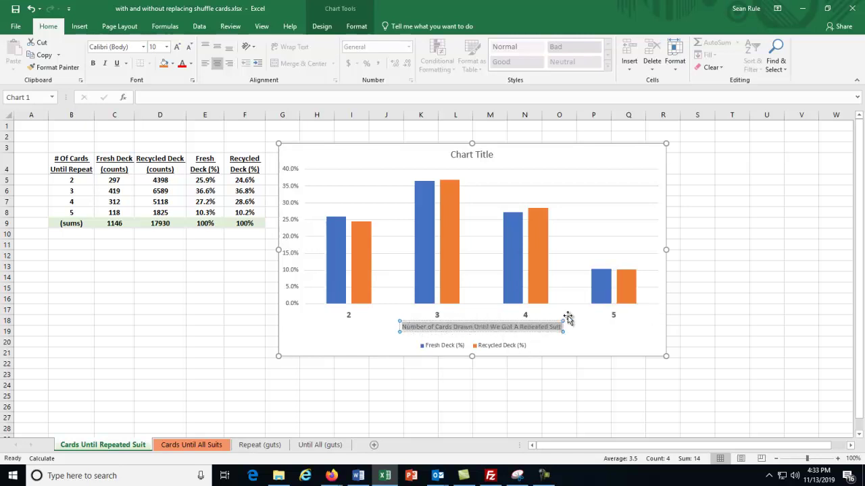
pyautogui.click(176, 47)
pyautogui.click(176, 47)
pyautogui.click(176, 47)
pyautogui.click(579, 388)
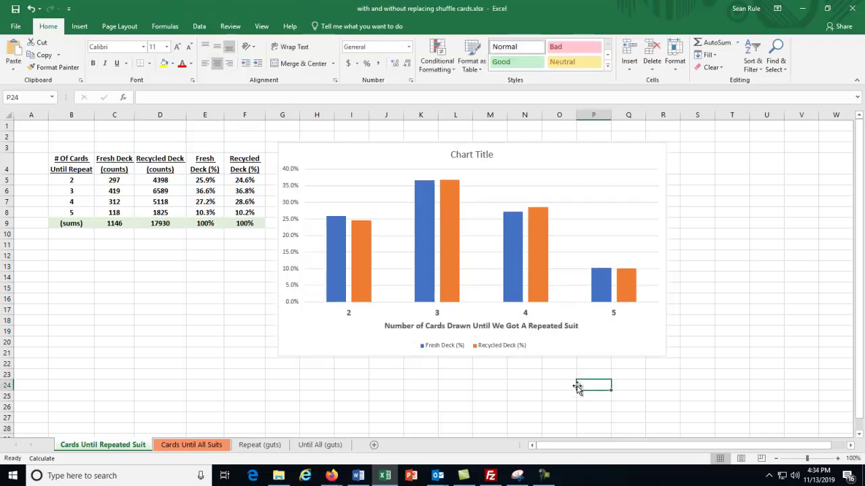
pyautogui.moveTo(535, 326); pyautogui.dragTo(532, 327)
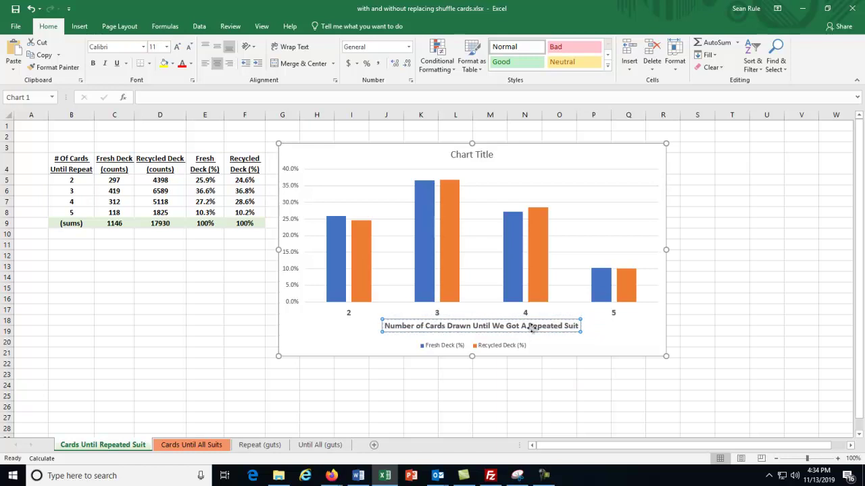
# - Move the legend into the plot area's upper right corner and enlarge its text to 10.5 pt
pyautogui.click(501, 345)
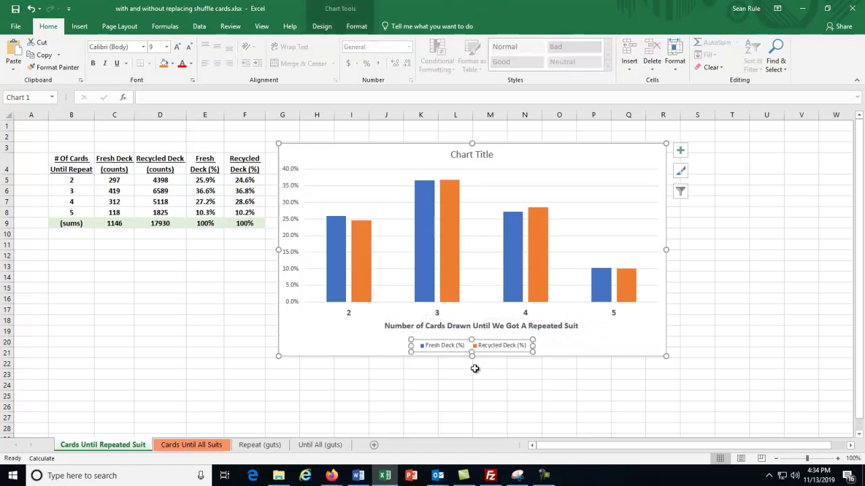
pyautogui.moveTo(452, 341); pyautogui.dragTo(565, 171)
pyautogui.click(177, 46)
pyautogui.click(176, 47)
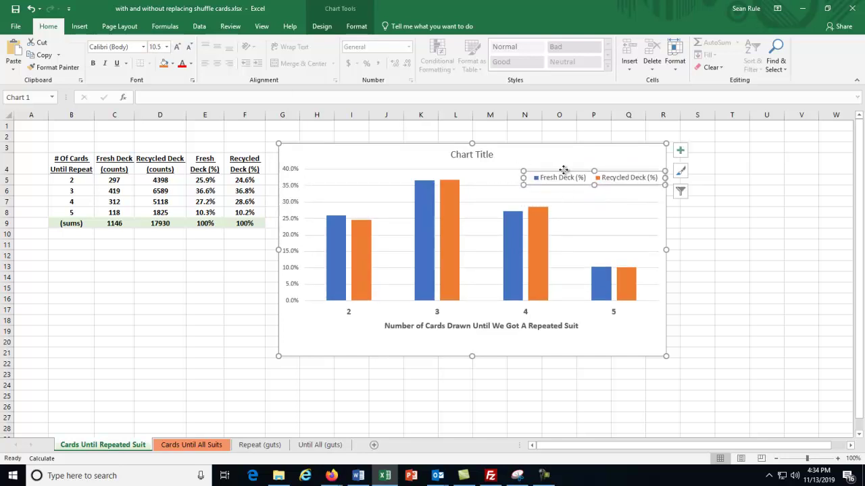
pyautogui.moveTo(560, 172); pyautogui.dragTo(552, 170)
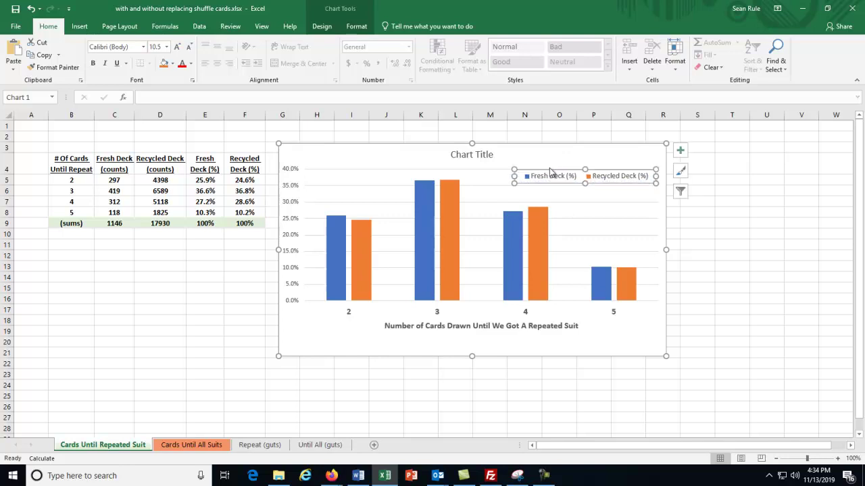
# - Move the horizontal axis title lower in the chart and stretch the plot area down to just above it
pyautogui.click(462, 330)
pyautogui.moveTo(459, 334); pyautogui.dragTo(453, 347)
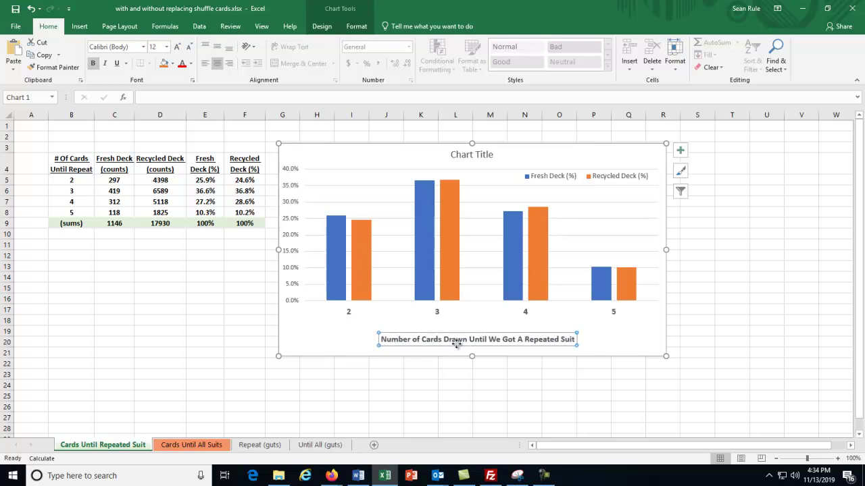
pyautogui.click(477, 298)
pyautogui.moveTo(481, 301); pyautogui.dragTo(480, 315)
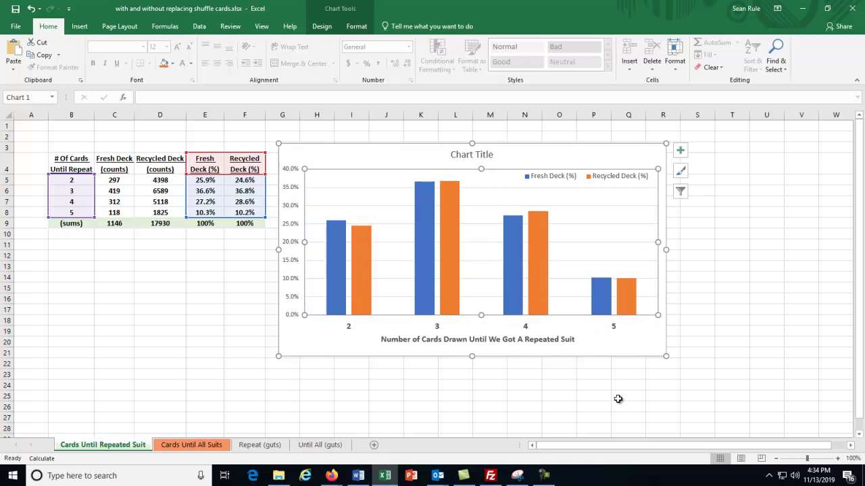
pyautogui.click(414, 398)
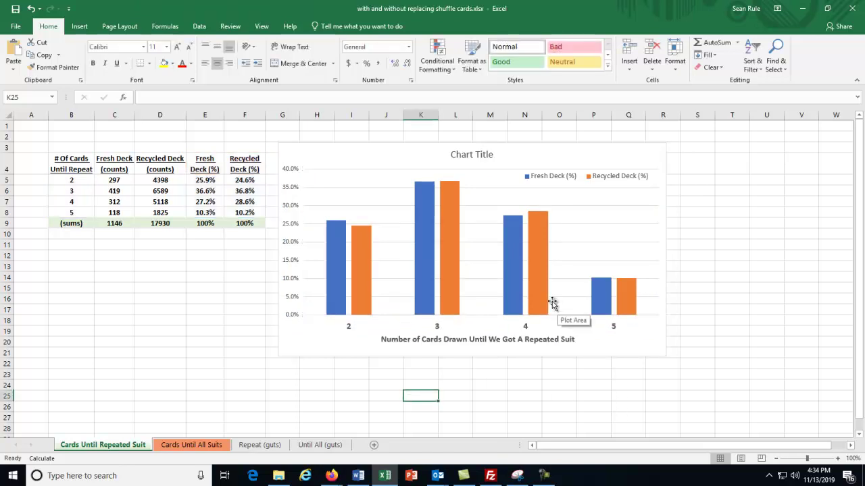
pyautogui.doubleClick(462, 157)
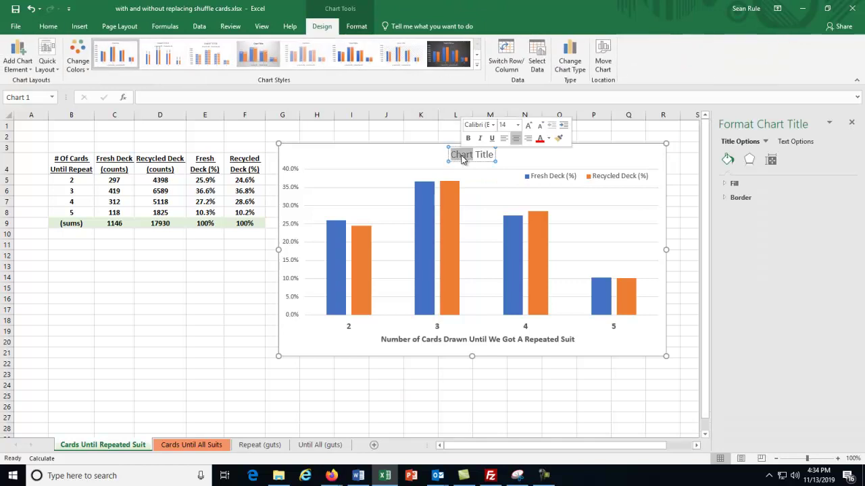
pyautogui.tripleClick(462, 158)
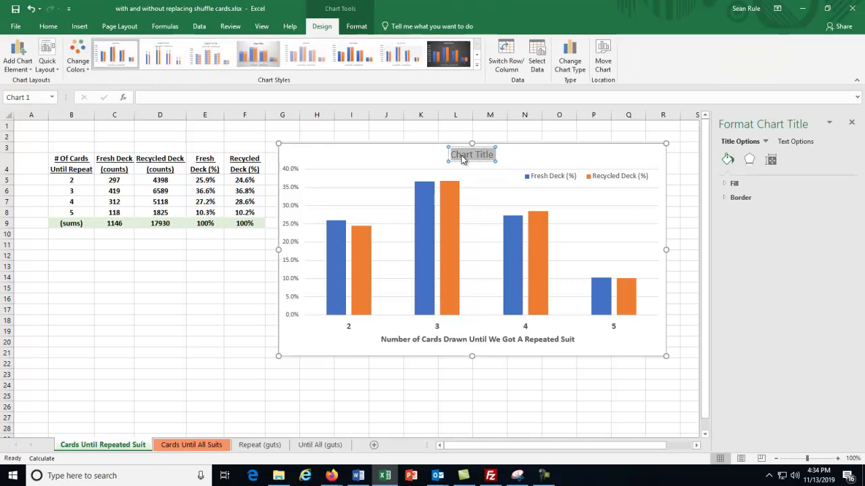
pyautogui.write('Analyzin "F')
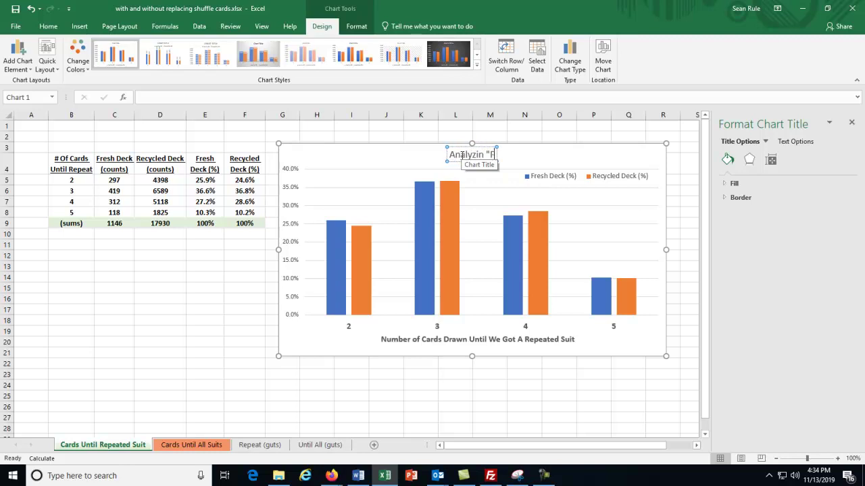
pyautogui.write('resh Decks"')
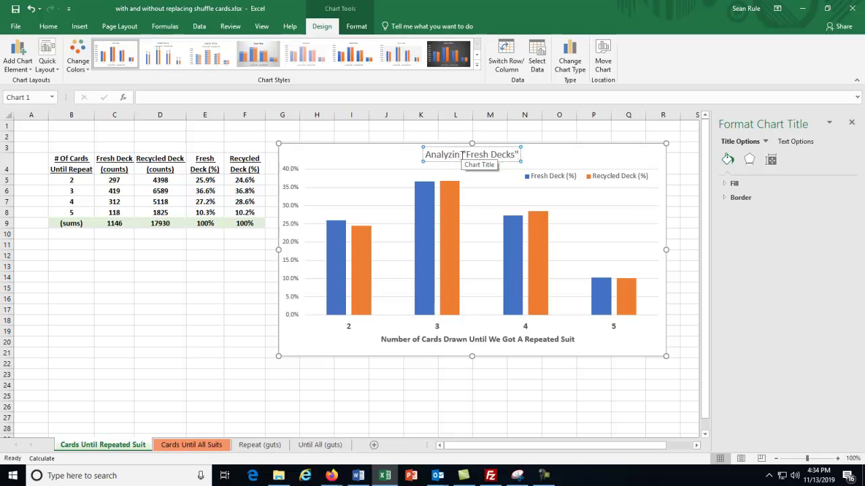
pyautogui.press('BackSpace')
pyautogui.press('BackSpace')
pyautogui.press('BackSpace')
pyautogui.press('BackSpace')
pyautogui.press('BackSpace')
pyautogui.press('BackSpace')
pyautogui.press('BackSpace')
pyautogui.press('BackSpace')
pyautogui.press('BackSpace')
pyautogui.press('BackSpace')
pyautogui.press('BackSpace')
pyautogui.press('BackSpace')
pyautogui.press('BackSpace')
pyautogui.press('BackSpace')
pyautogui.press('BackSpace')
pyautogui.press('BackSpace')
pyautogui.press('BackSpace')
pyautogui.press('BackSpace')
pyautogui.press('BackSpace')
pyautogui.press('BackSpace')
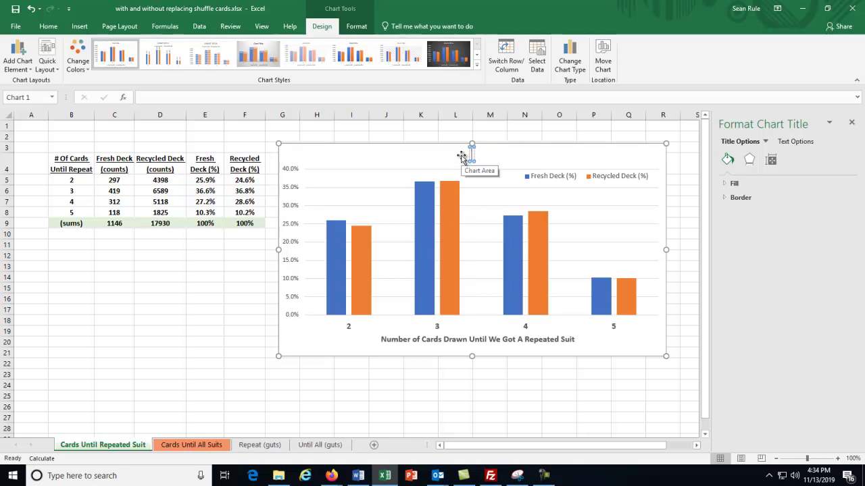
# - Title the chart "Is There a Difference Between Using a Full Deck or a Partial Deck?"
pyautogui.write('Is The')
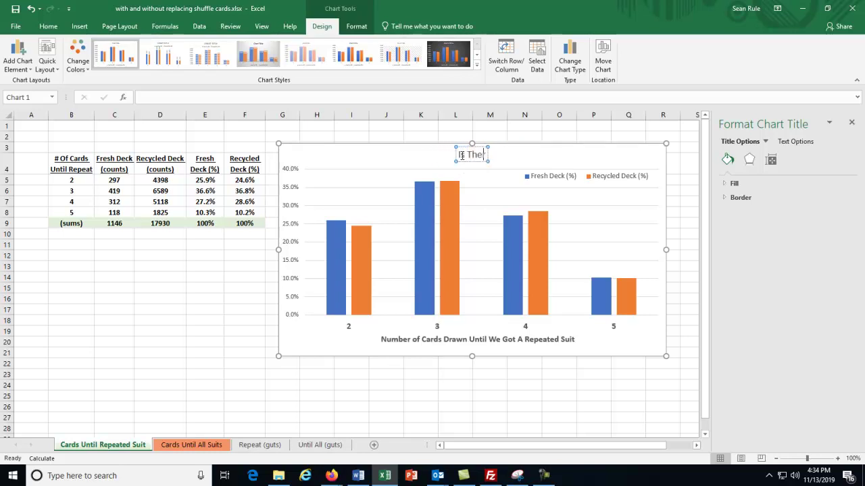
pyautogui.write('re a Differ')
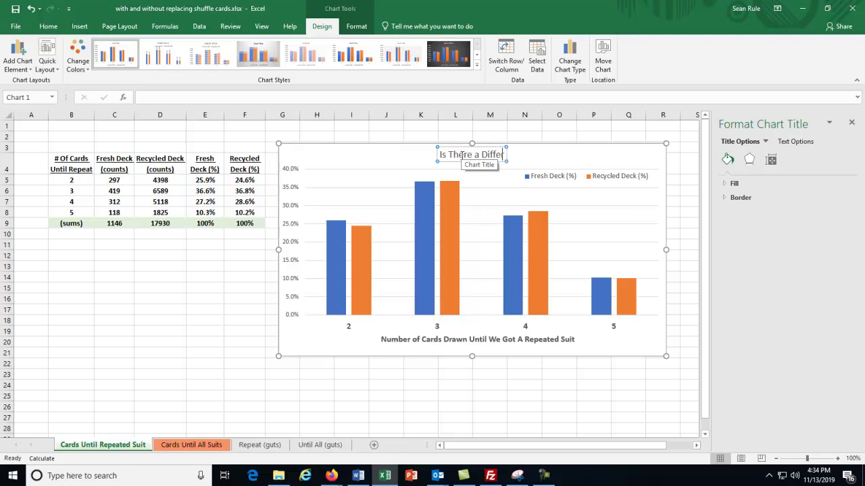
pyautogui.write('ence betwe')
pyautogui.press('BackSpace')
pyautogui.press('BackSpace')
pyautogui.press('BackSpace')
pyautogui.press('BackSpace')
pyautogui.press('BackSpace')
pyautogui.write('Between')
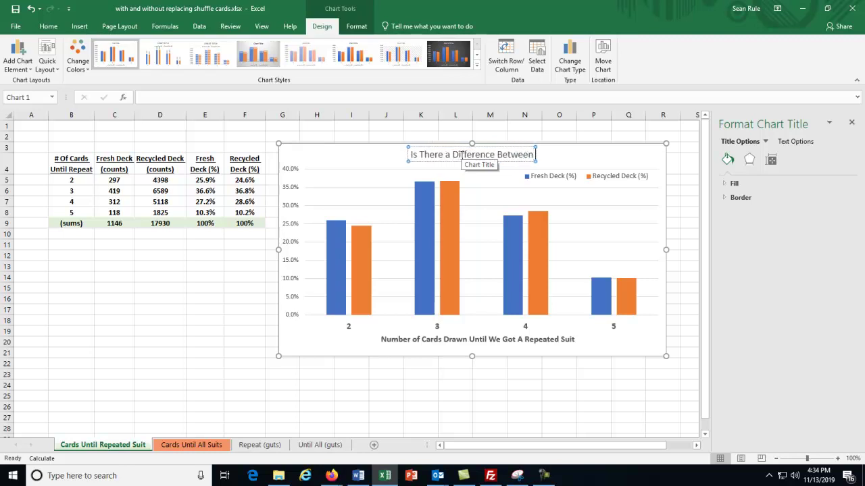
pyautogui.write(' Using')
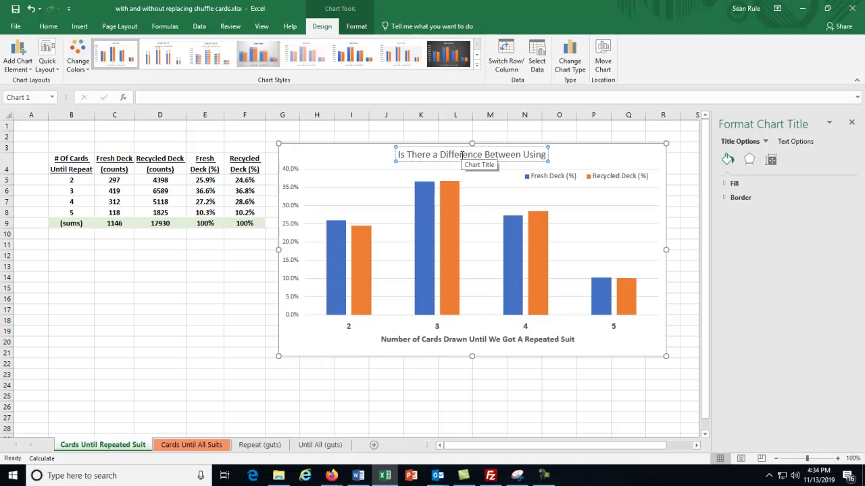
pyautogui.write(' a Fu')
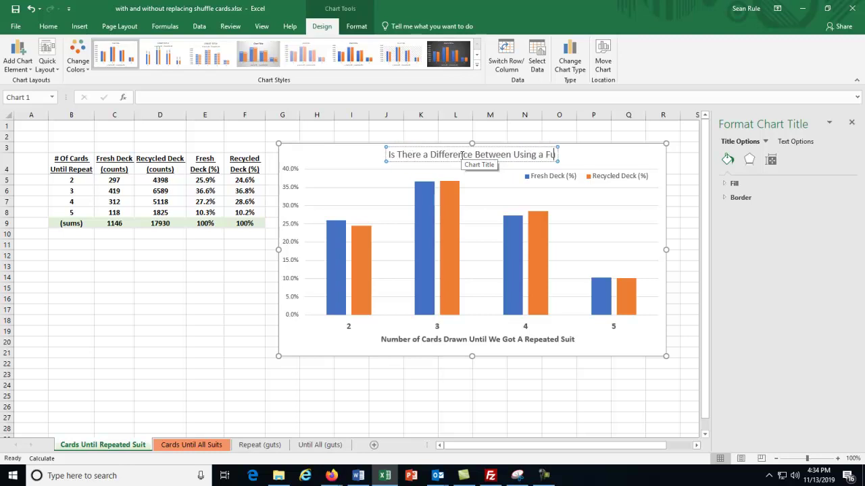
pyautogui.write('ll Deck or')
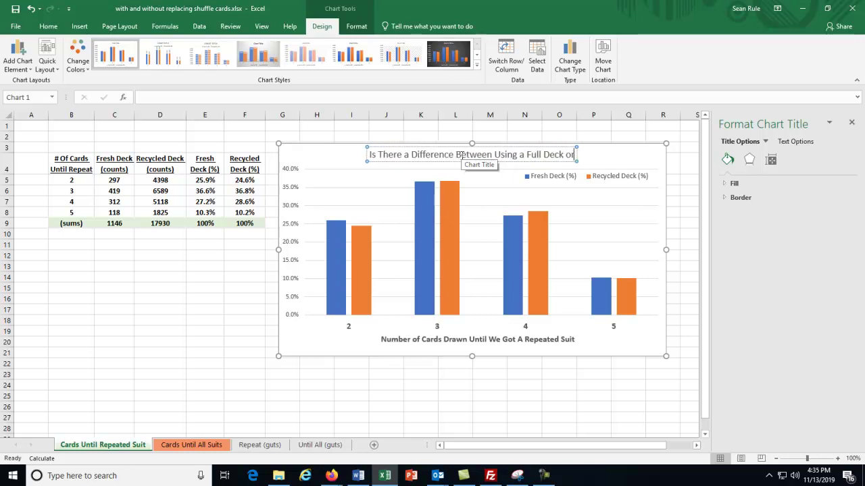
pyautogui.write(' a PArtial Deck')
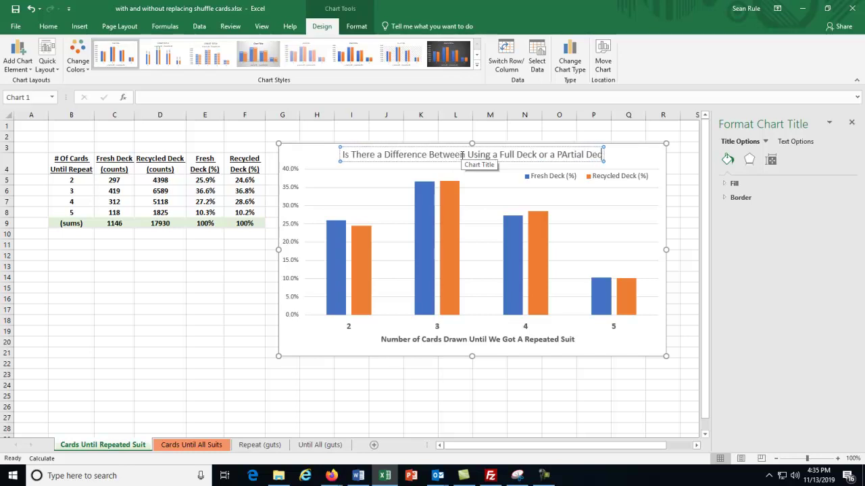
pyautogui.write('?')
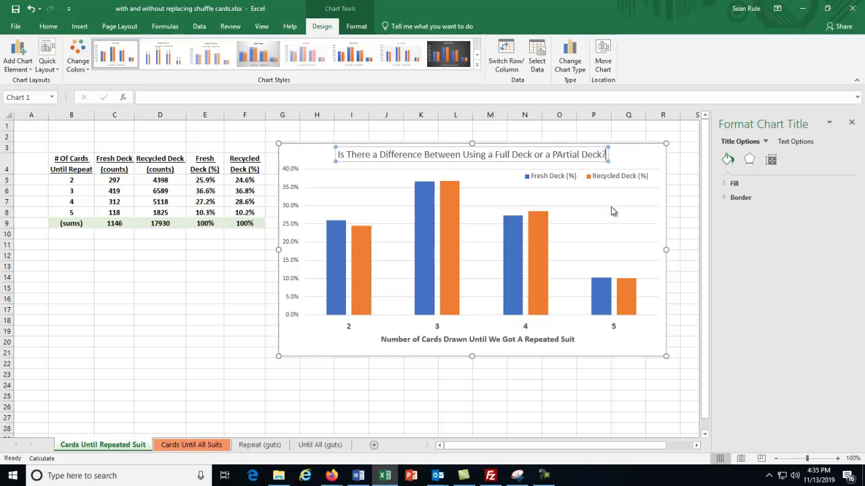
pyautogui.press('Delete')
pyautogui.write('a')
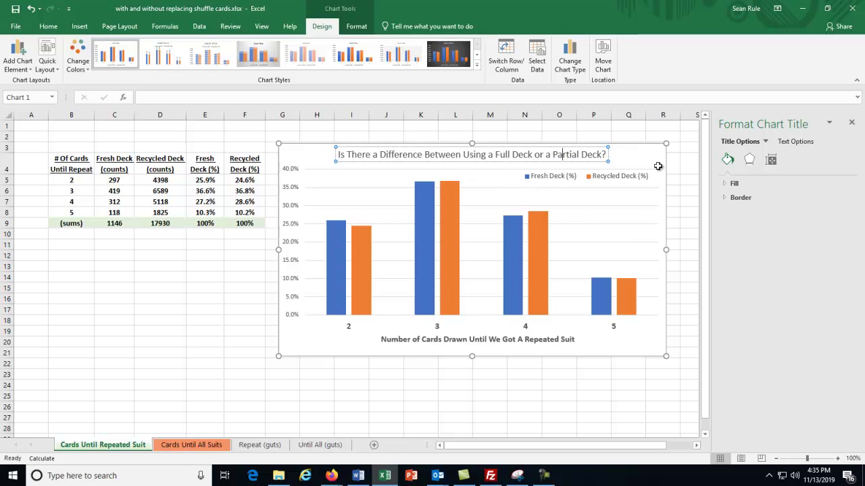
pyautogui.click(620, 159)
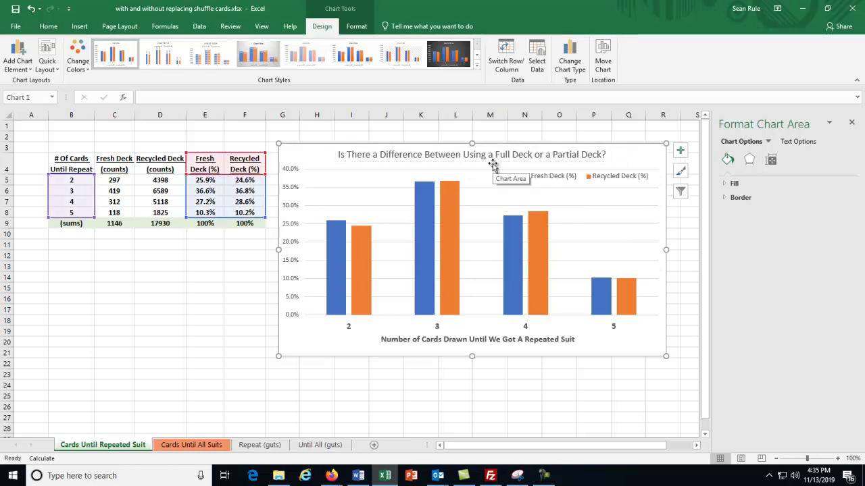
# - Make the chart title bold at 14 pt so it fits on a single line
pyautogui.click(493, 159)
pyautogui.click(48, 26)
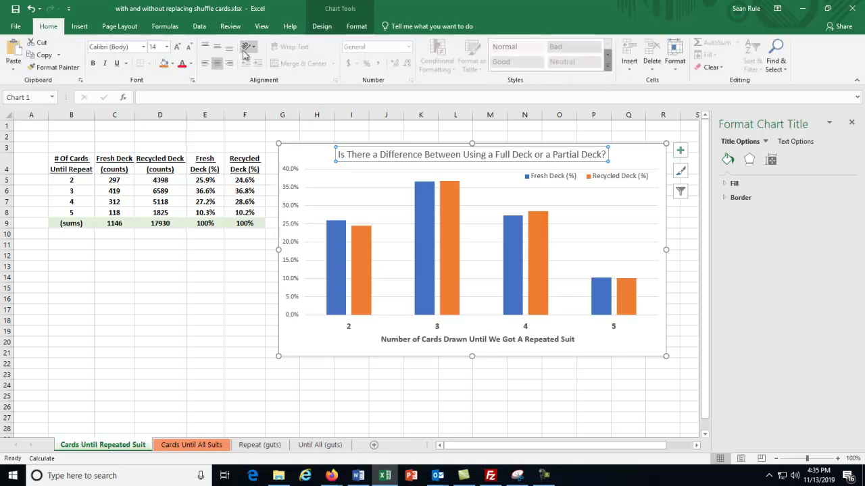
pyautogui.click(177, 47)
pyautogui.click(177, 48)
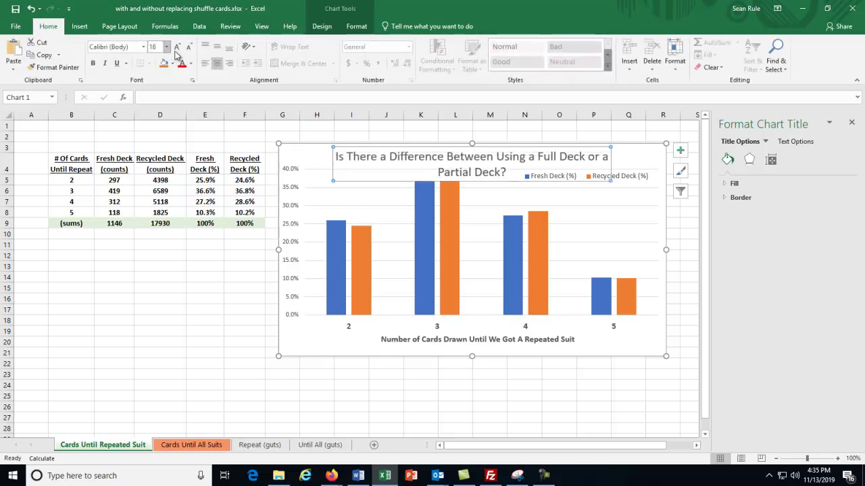
pyautogui.click(188, 47)
pyautogui.click(93, 63)
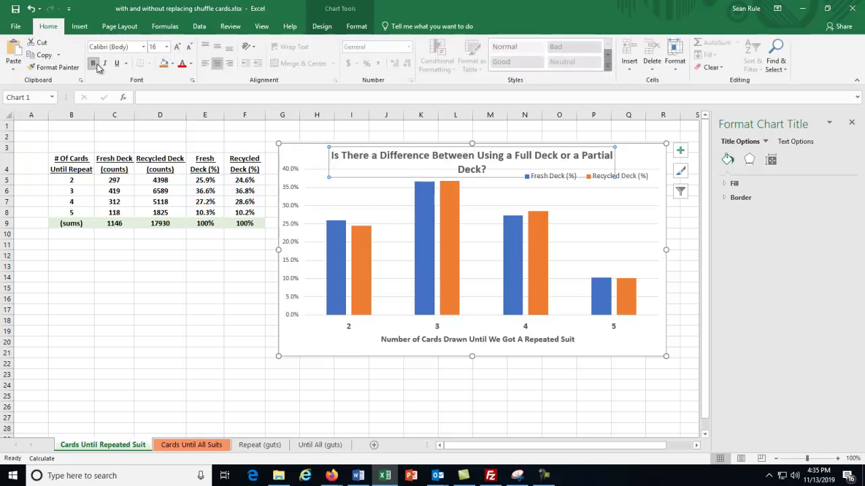
pyautogui.click(190, 48)
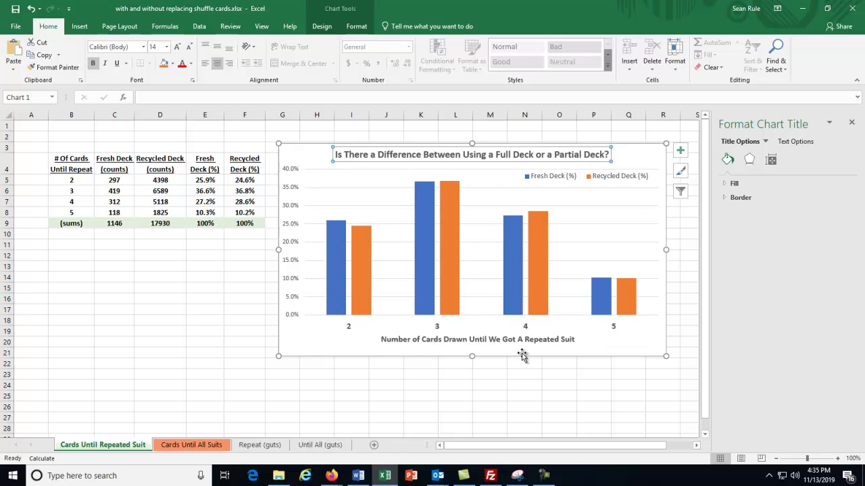
# - Set the series overlap of the chart's columns to 0%
pyautogui.rightClick(339, 297)
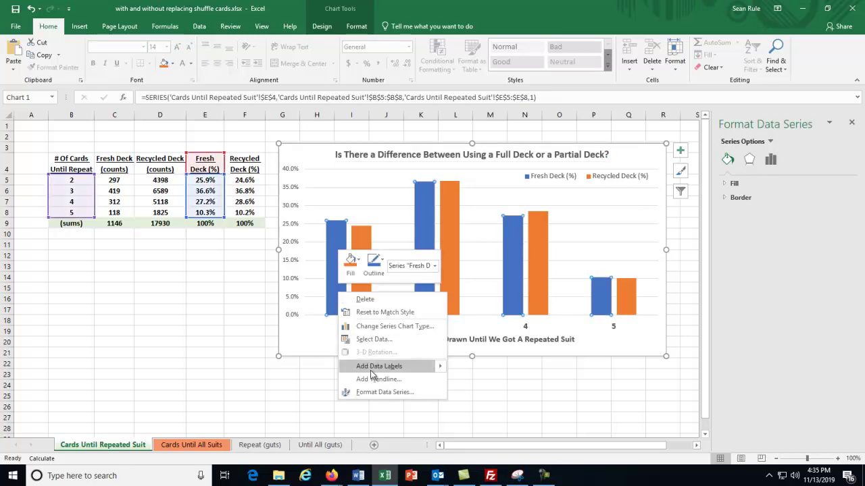
pyautogui.click(375, 391)
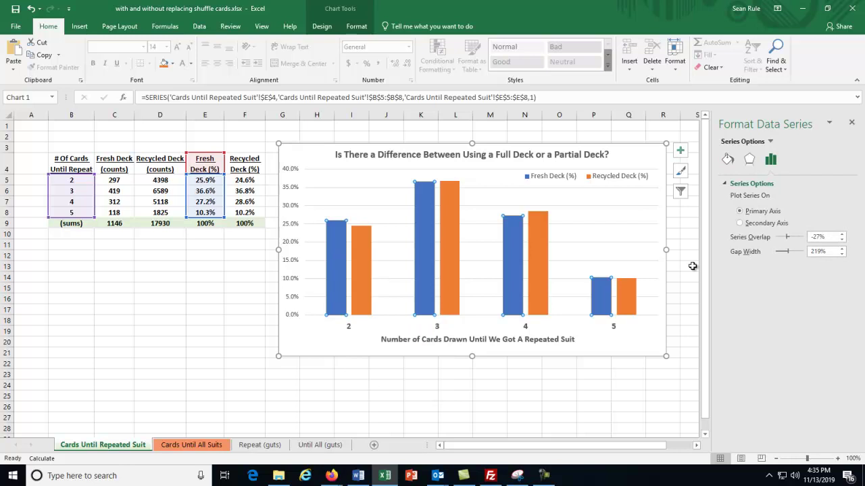
pyautogui.moveTo(789, 241); pyautogui.dragTo(783, 244)
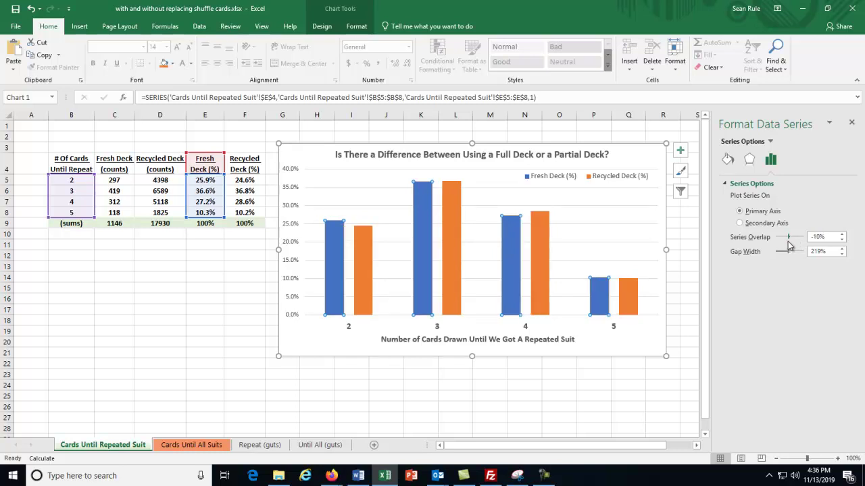
pyautogui.moveTo(786, 245); pyautogui.dragTo(790, 247)
pyautogui.click(825, 237)
pyautogui.press('BackSpace')
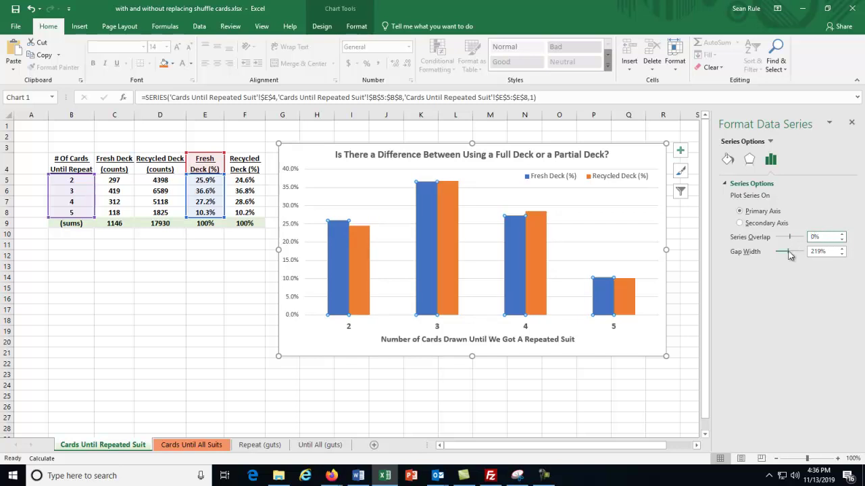
# - Set the gap width between the column clusters to 113%
pyautogui.moveTo(787, 254); pyautogui.dragTo(805, 258)
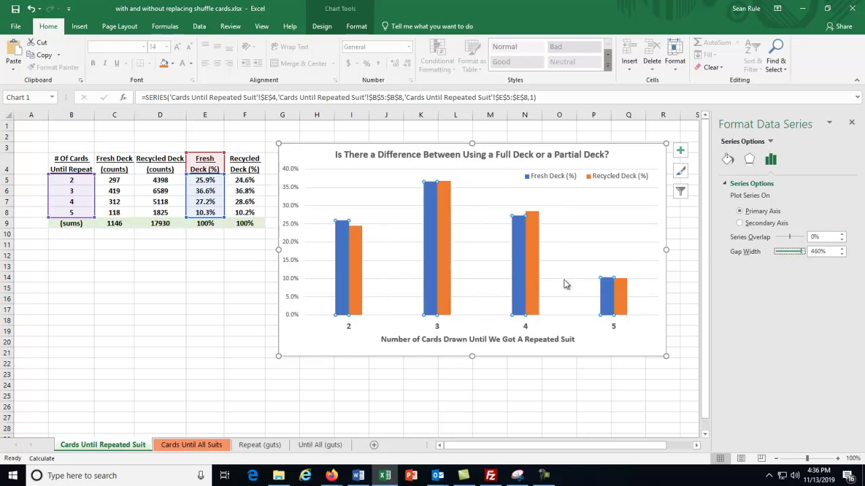
pyautogui.moveTo(805, 253); pyautogui.dragTo(769, 253)
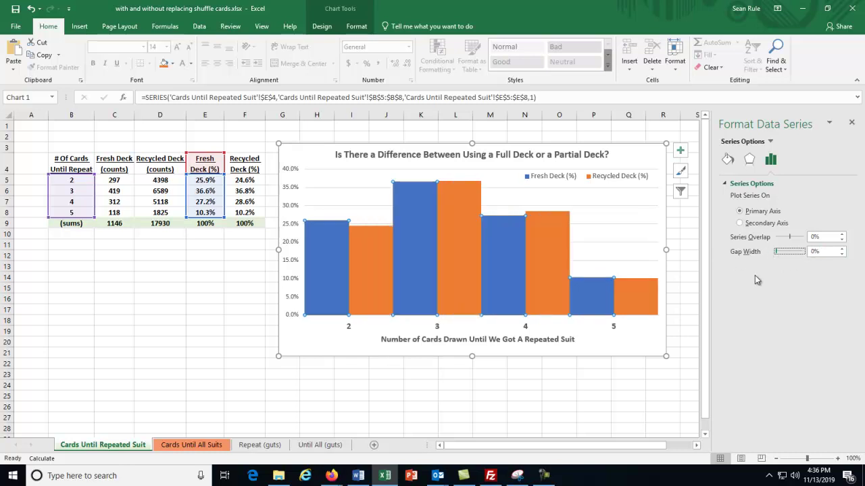
pyautogui.moveTo(780, 253); pyautogui.dragTo(782, 255)
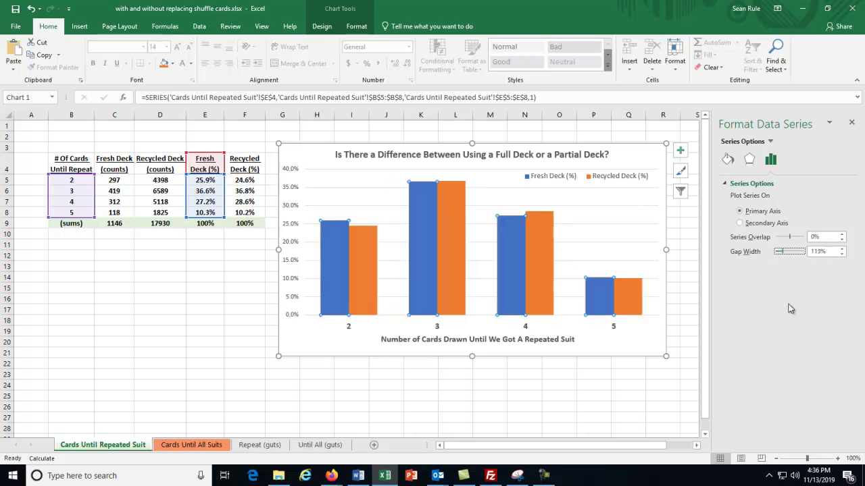
pyautogui.click(623, 376)
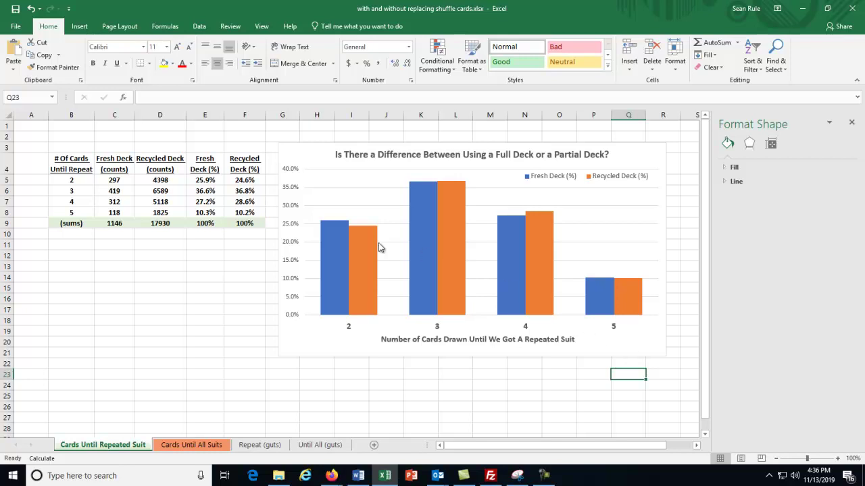
# - Add data labels to the Fresh Deck (%) columns and make them bold
pyautogui.moveTo(331, 262)
pyautogui.rightClick(331, 262)
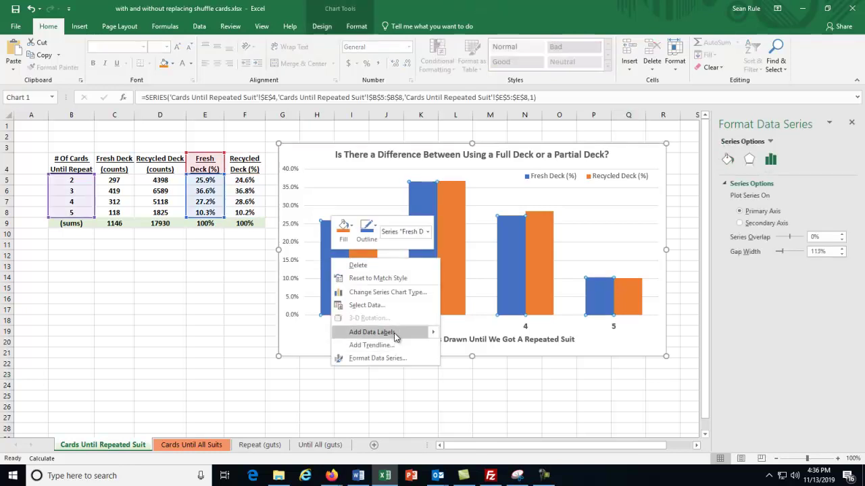
pyautogui.click(372, 332)
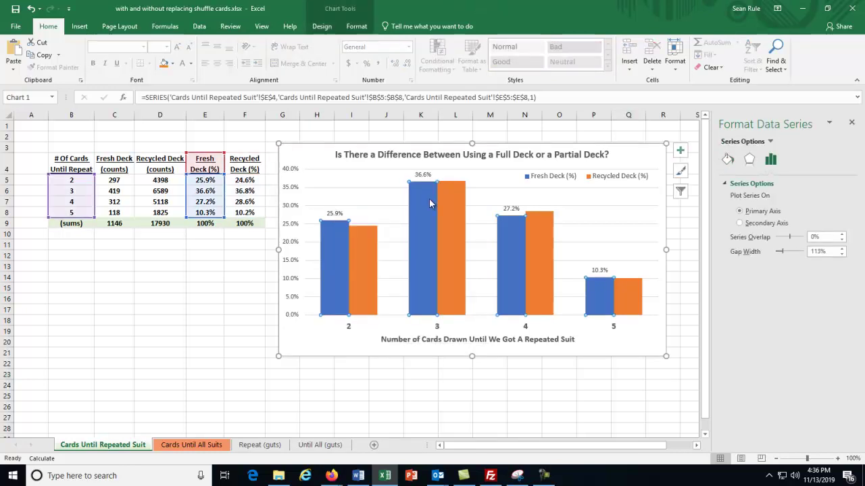
pyautogui.click(332, 214)
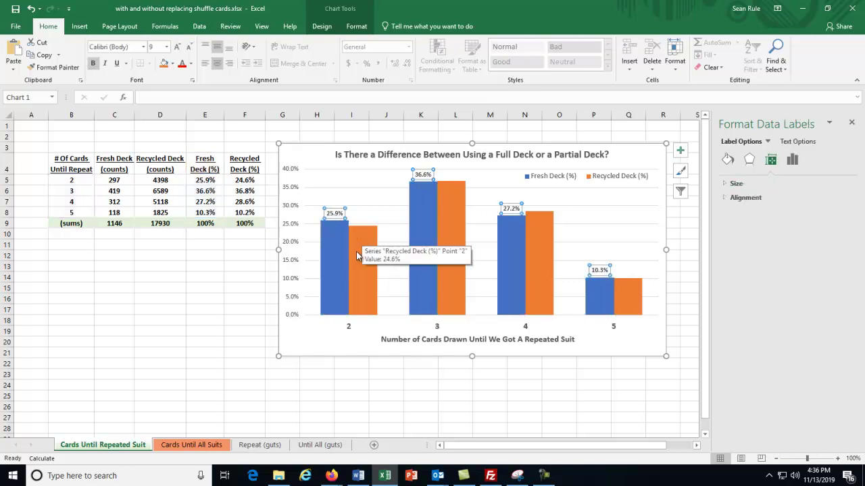
# - Add data labels to the Recycled Deck (%) columns and make them bold
pyautogui.click(357, 252)
pyautogui.rightClick(357, 255)
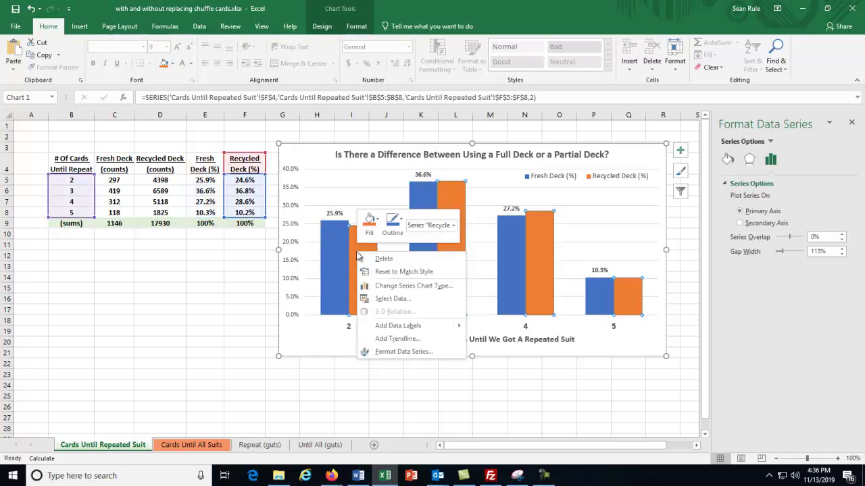
pyautogui.click(391, 327)
pyautogui.click(362, 219)
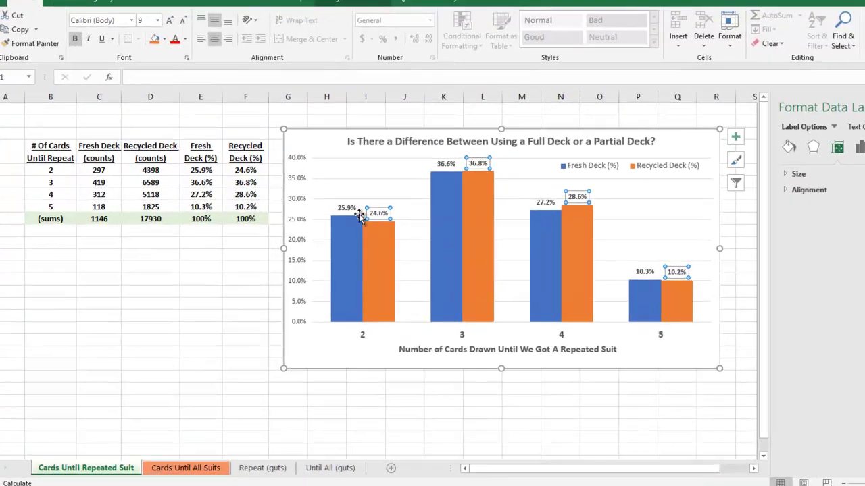
# - Color the Fresh Deck (%) data labels blue to match their columns
pyautogui.click(336, 220)
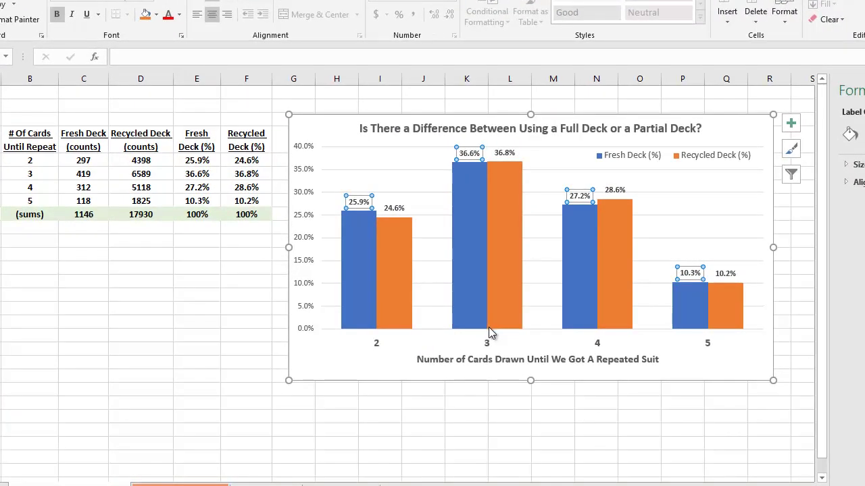
pyautogui.click(179, 14)
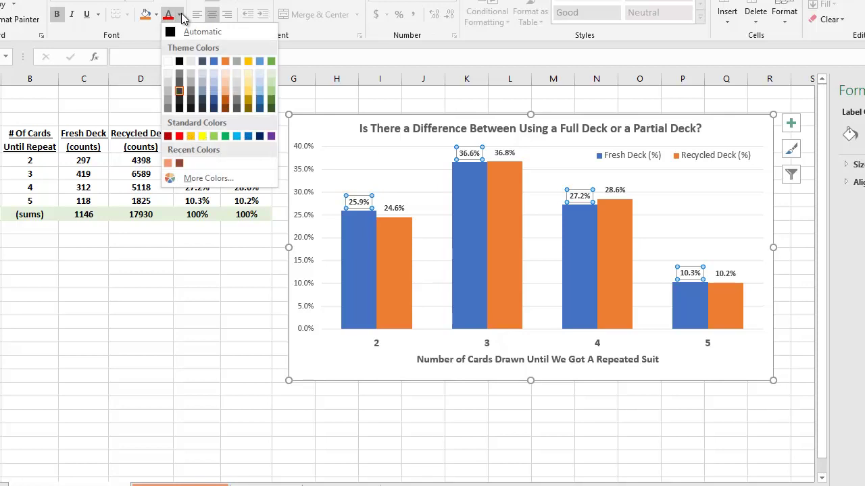
pyautogui.click(260, 137)
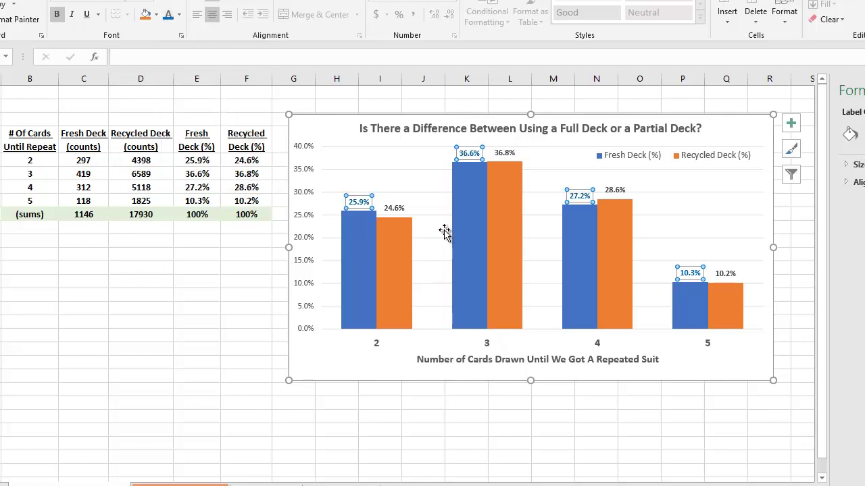
# - Color the Recycled Deck (%) data labels dark orange to match their columns
pyautogui.click(396, 209)
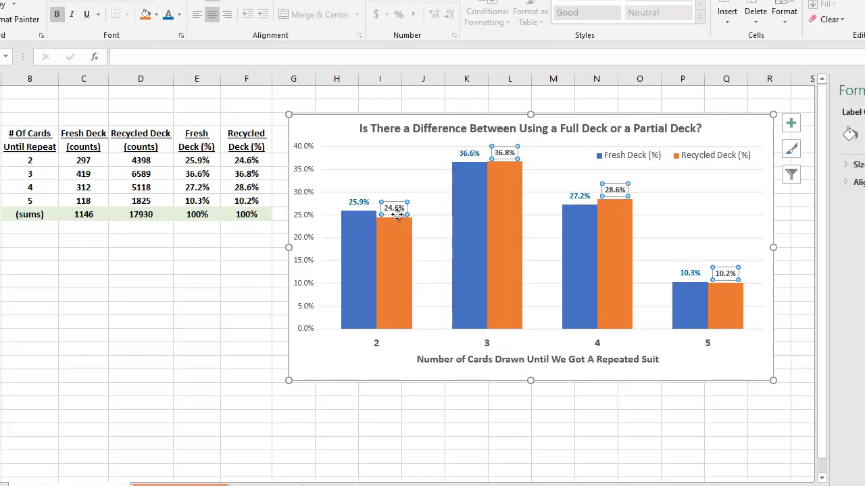
pyautogui.click(179, 15)
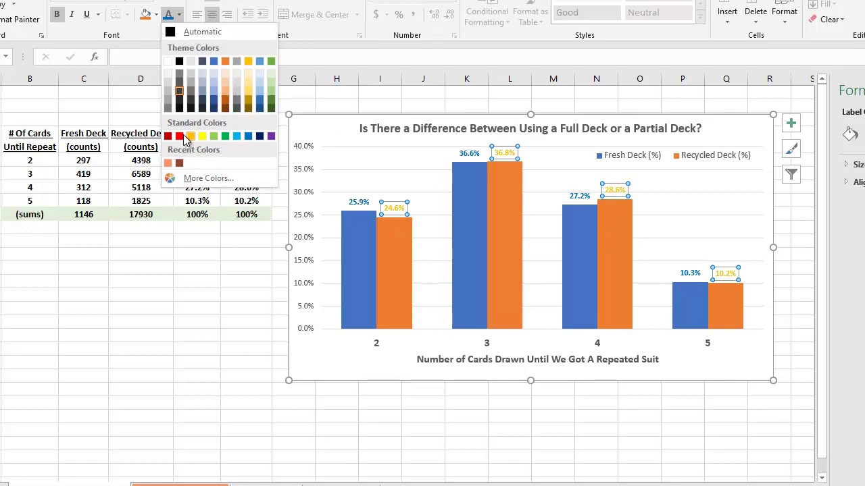
pyautogui.click(224, 103)
pyautogui.click(425, 411)
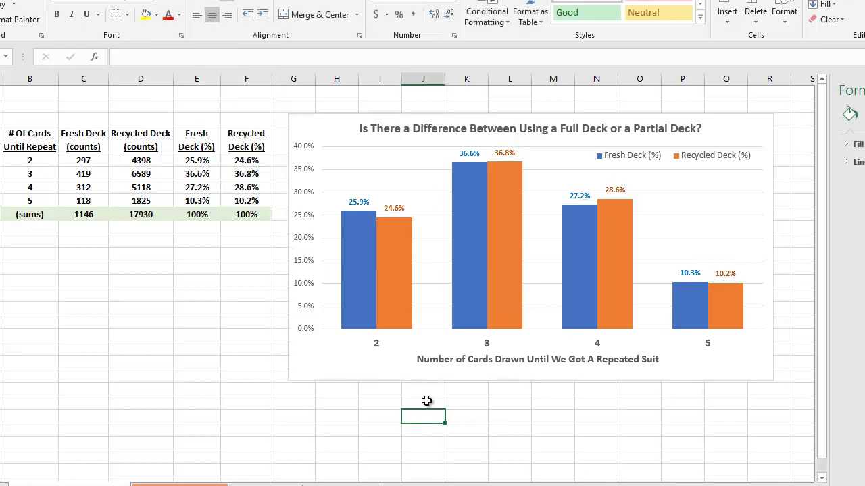
# - Delete the chart's vertical percentage axis and widen the plot area into the freed space
pyautogui.click(343, 226)
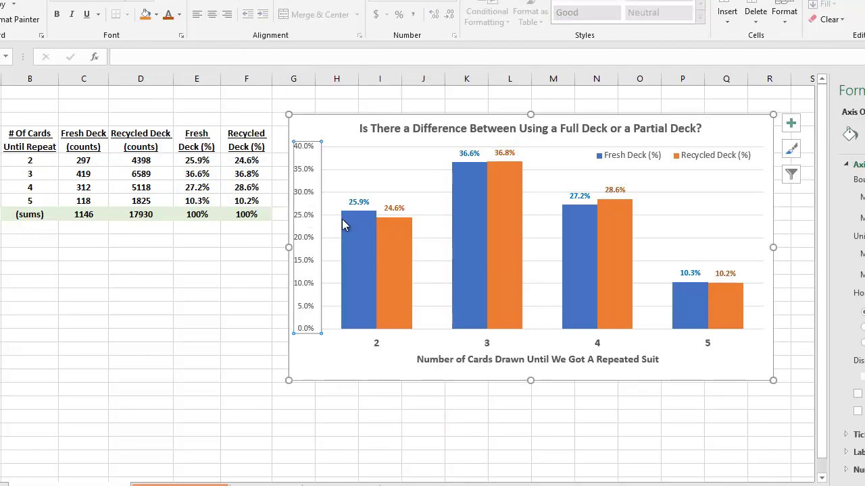
pyautogui.click(418, 443)
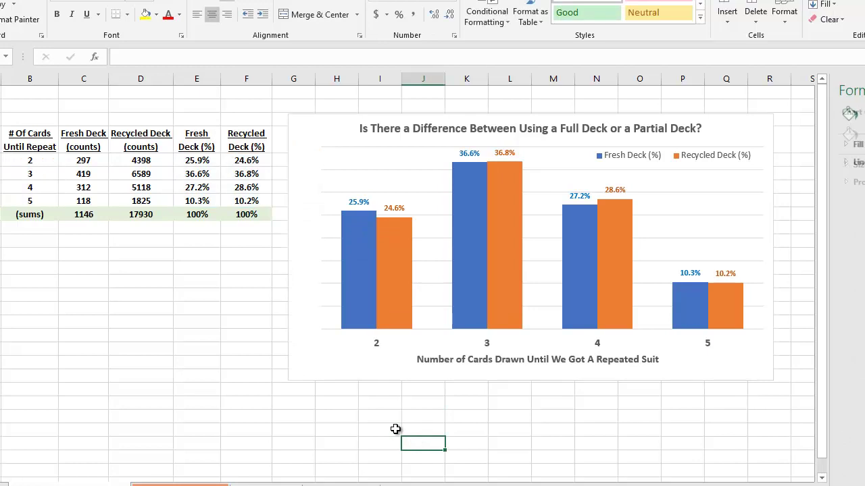
pyautogui.click(329, 214)
pyautogui.moveTo(321, 238); pyautogui.dragTo(309, 238)
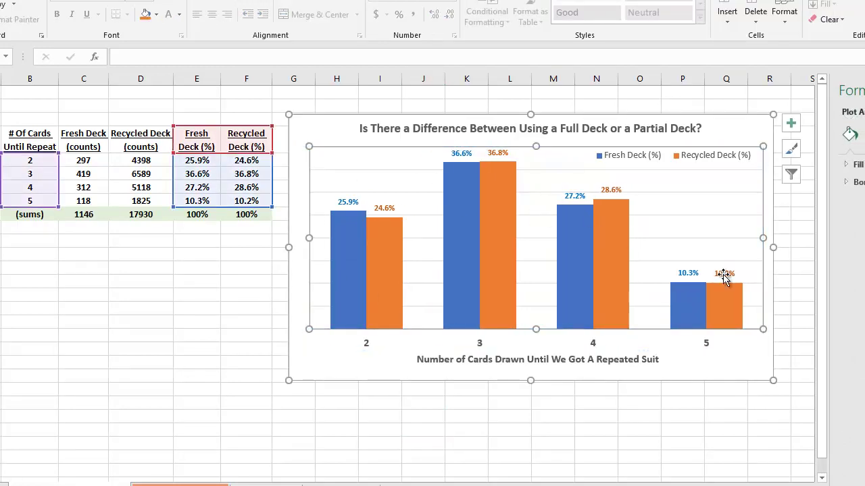
pyautogui.click(723, 416)
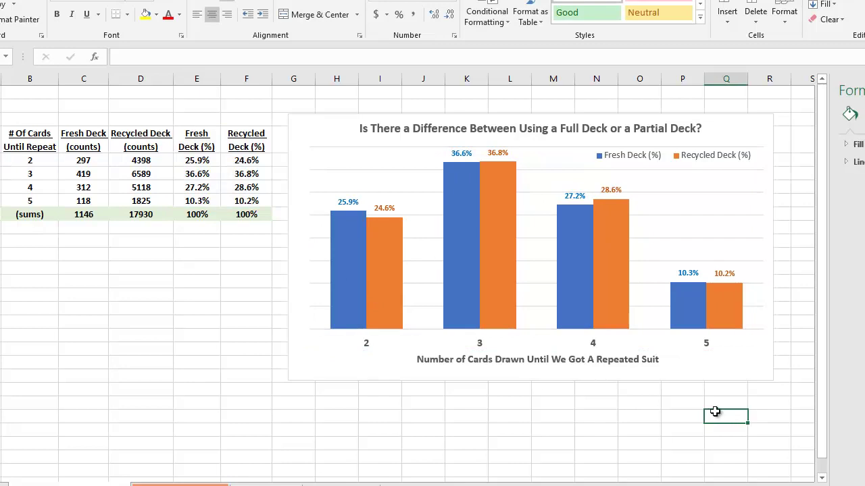
# - Recalculate the sheet to refresh the card counts and the chart's percentages
pyautogui.click(195, 293)
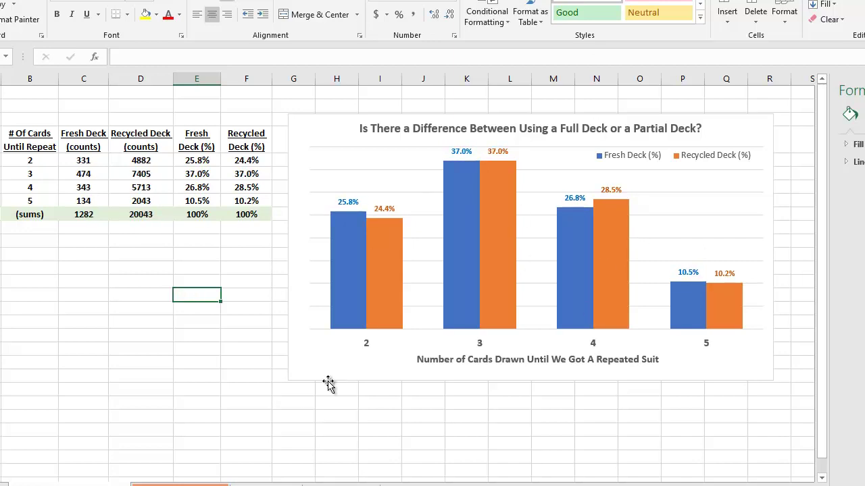
pyautogui.click(244, 279)
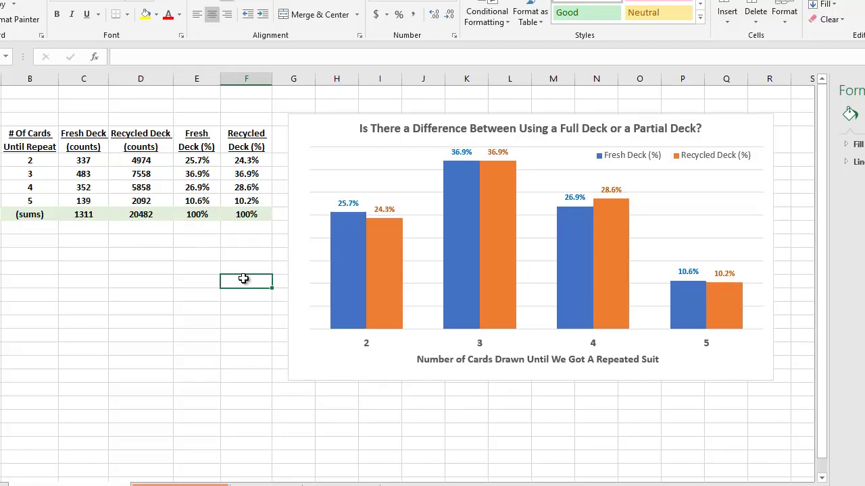
pyautogui.click(255, 163)
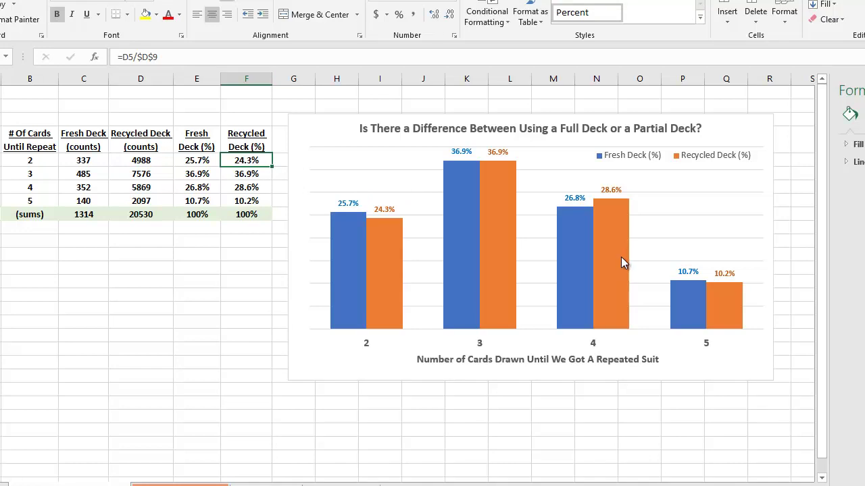
# - Try the 3-D Column chart type on the deck comparison chart, then restore the clustered columns
pyautogui.moveTo(608, 254)
pyautogui.rightClick(670, 196)
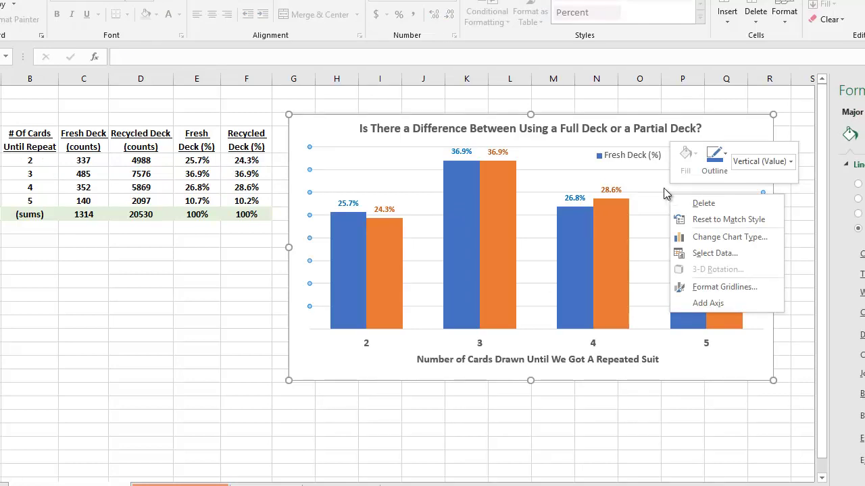
pyautogui.click(702, 240)
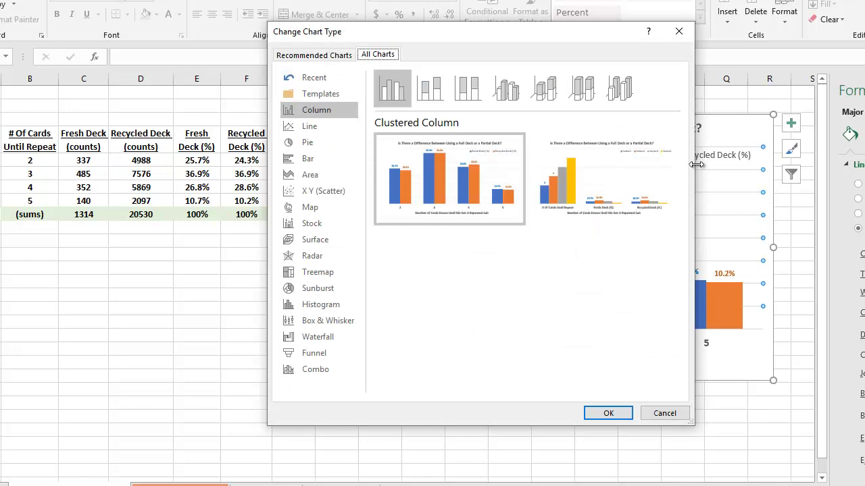
pyautogui.click(621, 93)
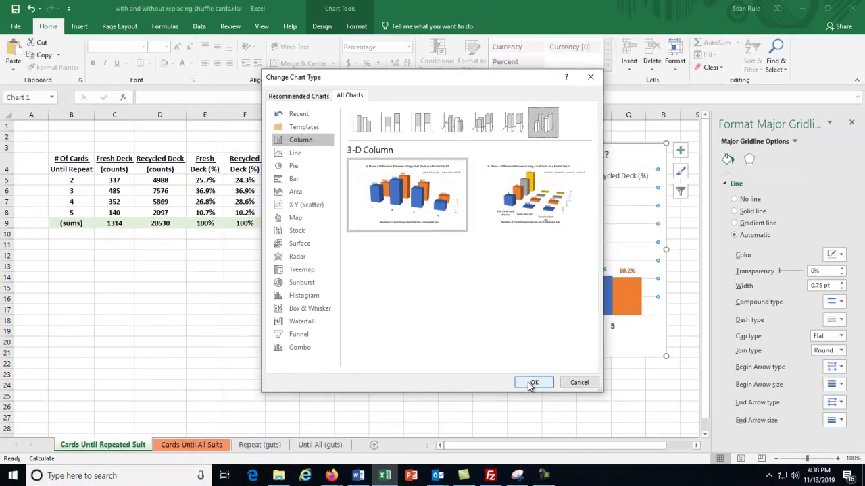
pyautogui.click(608, 413)
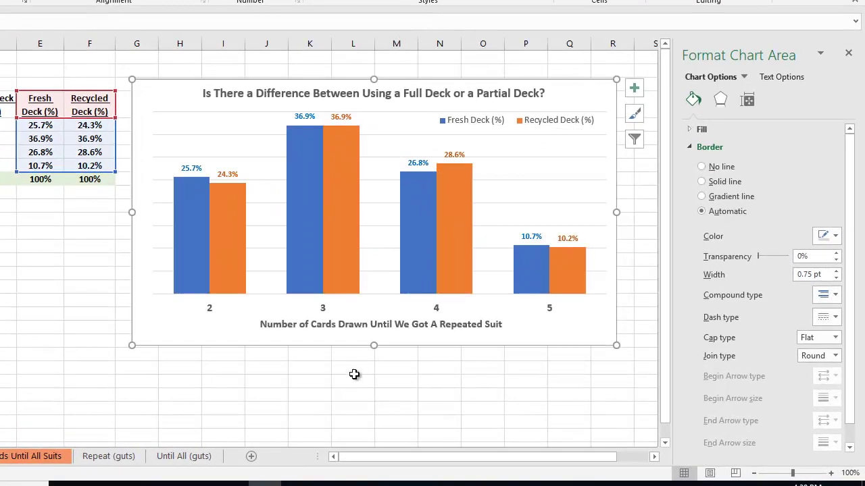
pyautogui.click(354, 374)
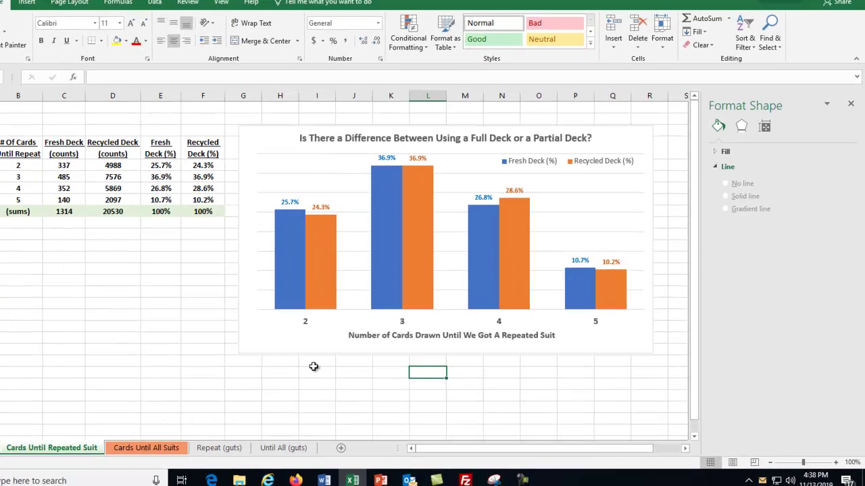
# - Change the chart to 3-D Column again and shift the Fresh Deck (%) data label for 4 cards
pyautogui.rightClick(380, 206)
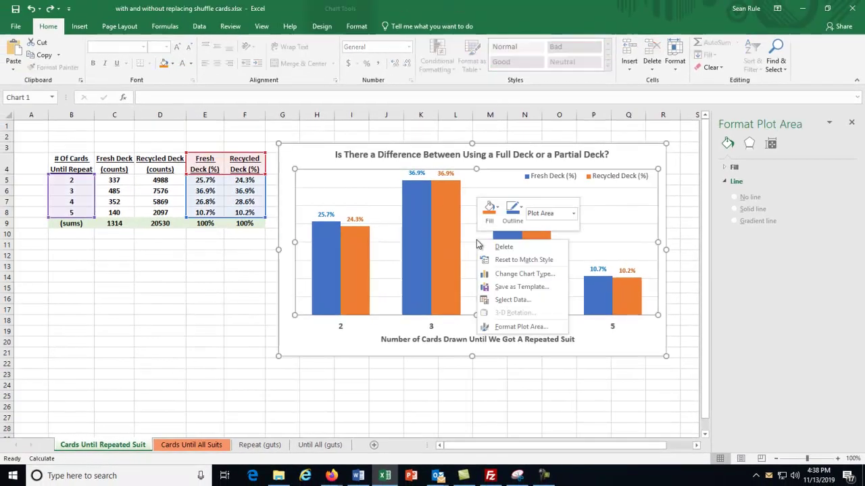
pyautogui.click(524, 274)
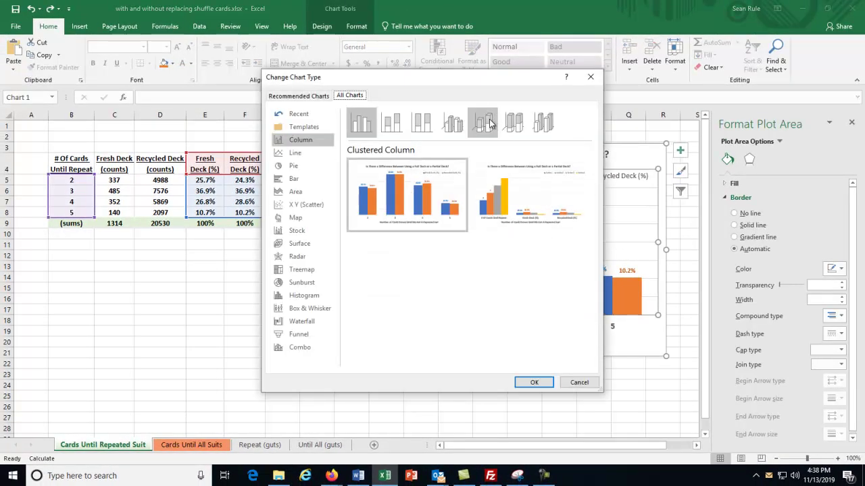
pyautogui.click(537, 122)
pyautogui.click(547, 383)
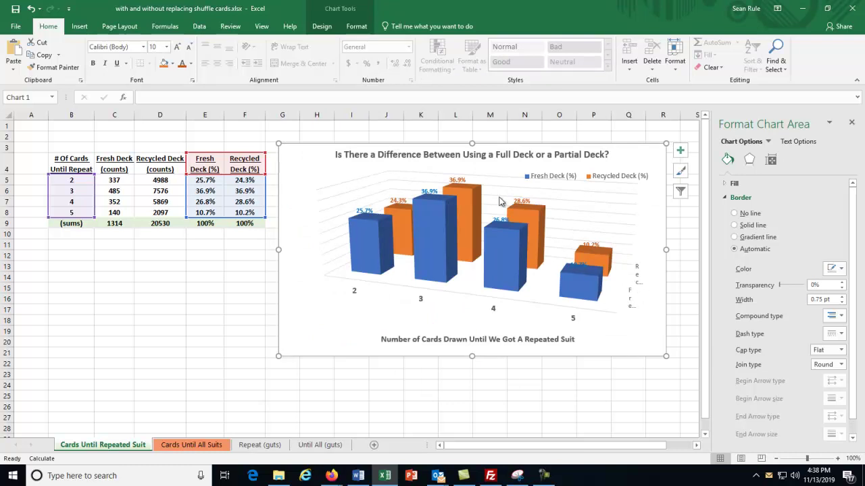
pyautogui.click(497, 225)
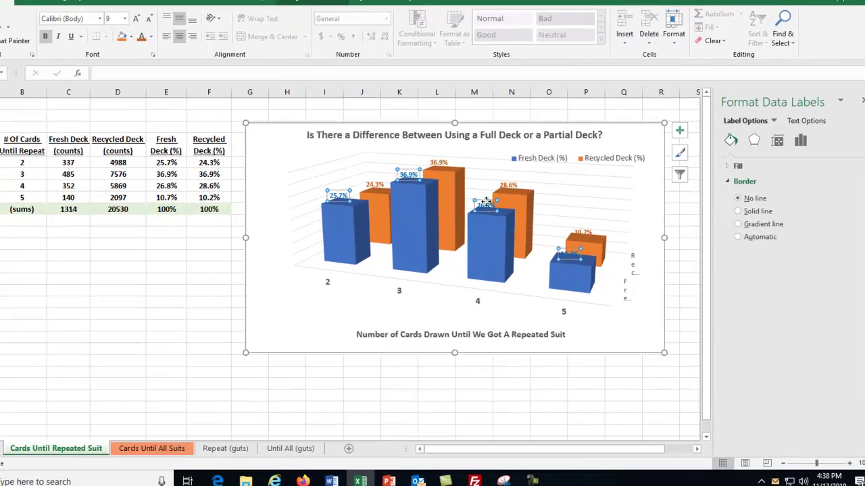
pyautogui.click(498, 223)
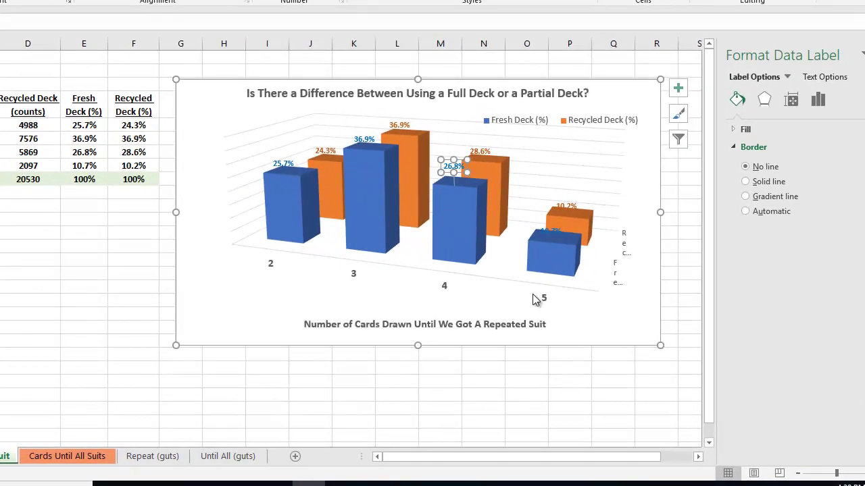
# - Undo the data label move and the change to the 3-D Column chart type
pyautogui.click(632, 185)
pyautogui.hotkey('ctrl', 'z')
pyautogui.hotkey('ctrl', 'z')
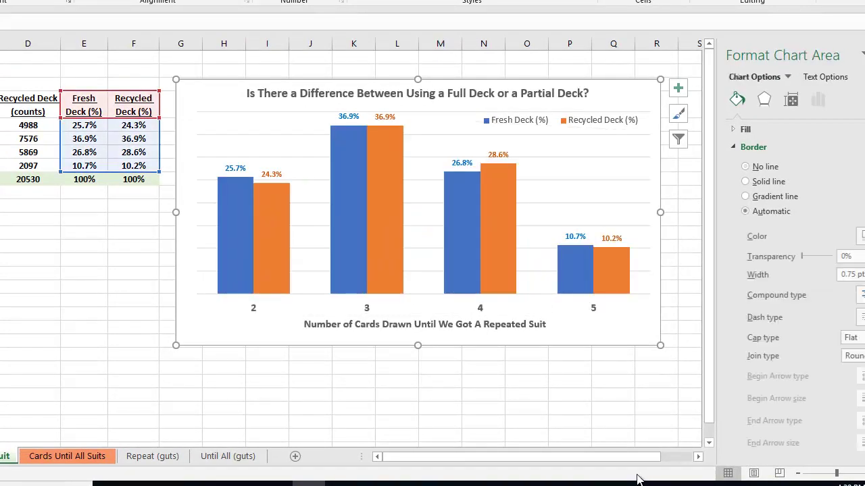
pyautogui.click(526, 408)
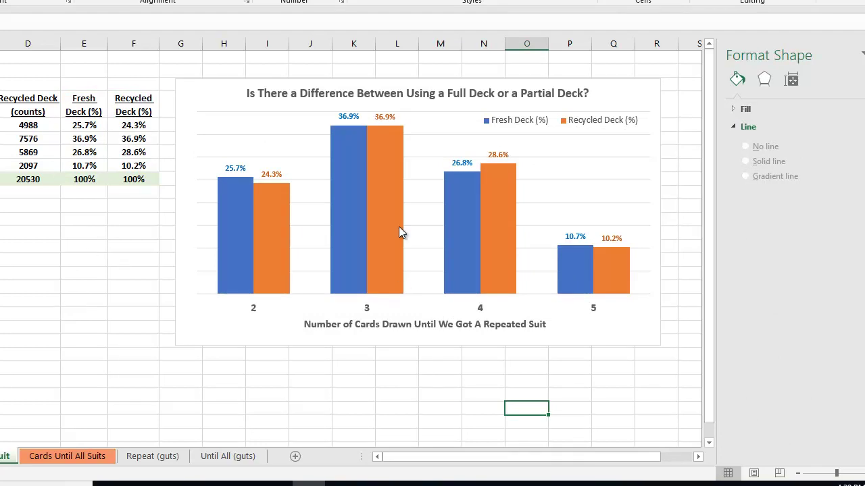
# - View the Cards Until All Suits sheet and return to the Cards Until Repeated Suit sheet
pyautogui.click(45, 455)
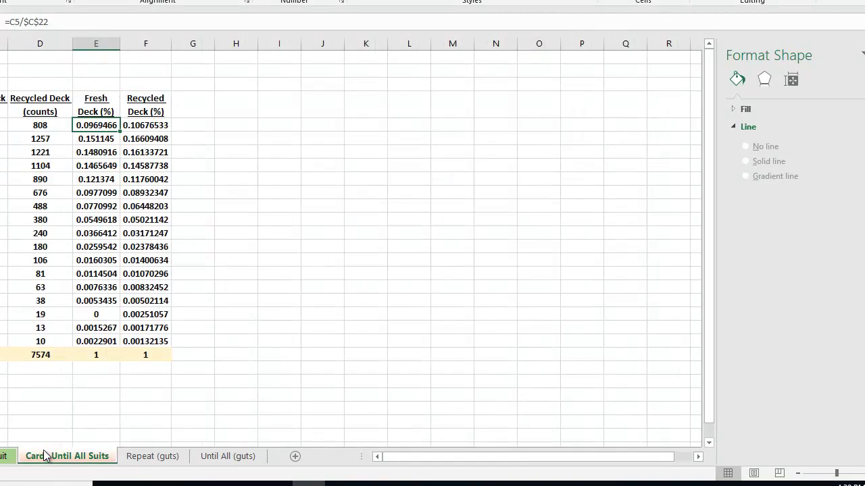
pyautogui.click(5, 456)
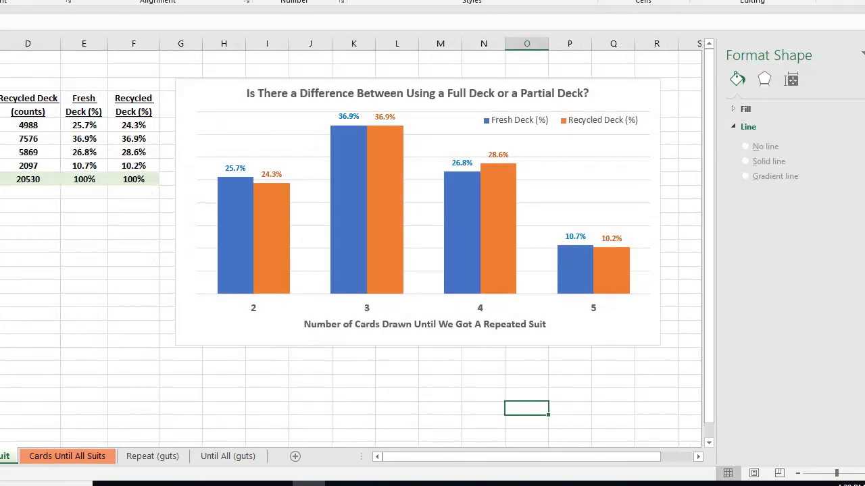